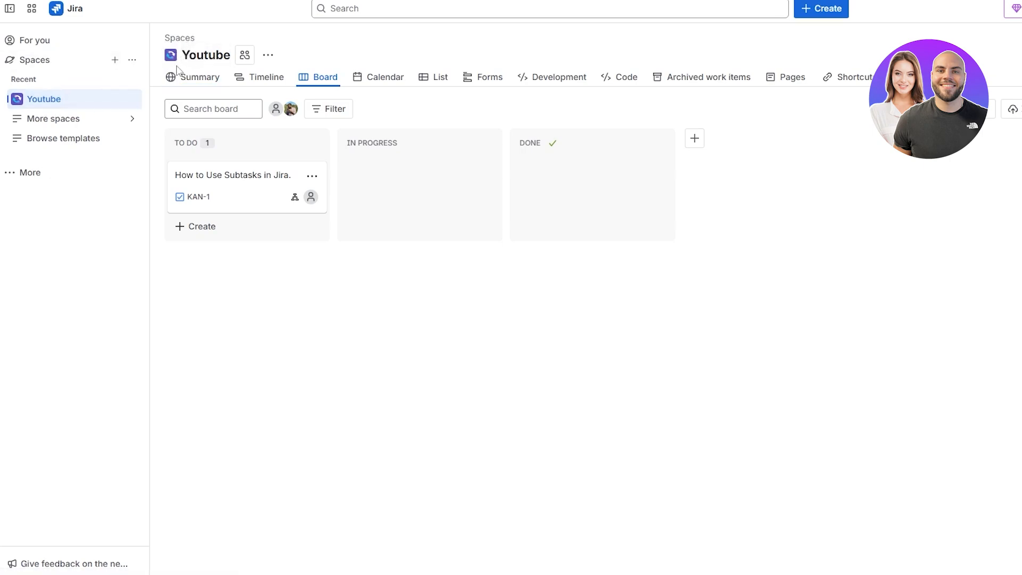
Step: Open the space templates gallery and browse the Made for you templates and categories, then close it
{"action": "left_click", "coordinate": [113, 61]}
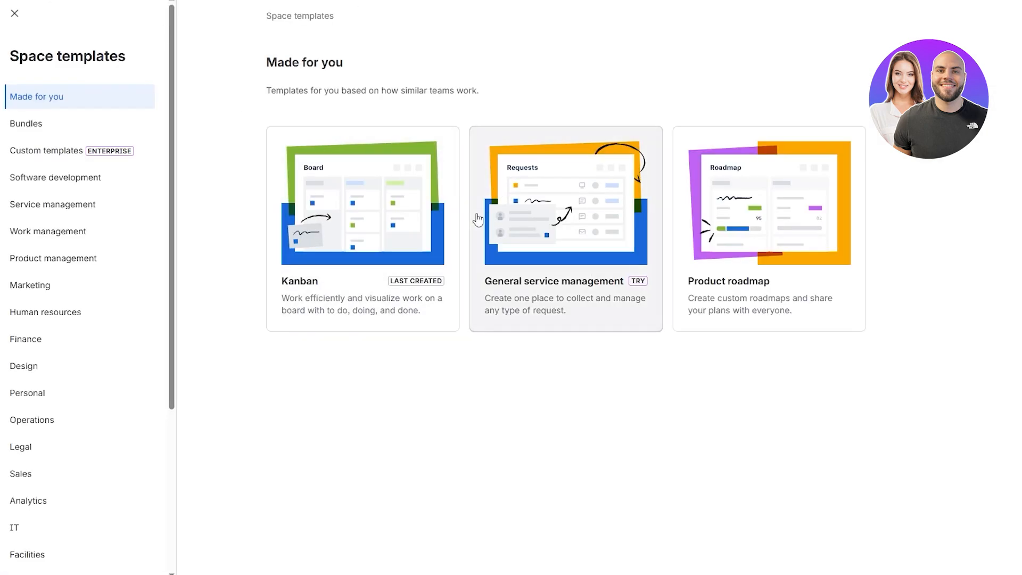
{"action": "left_click_drag", "start_coordinate": [267, 61], "coordinate": [346, 62]}
{"action": "left_click_drag", "start_coordinate": [267, 90], "coordinate": [430, 82]}
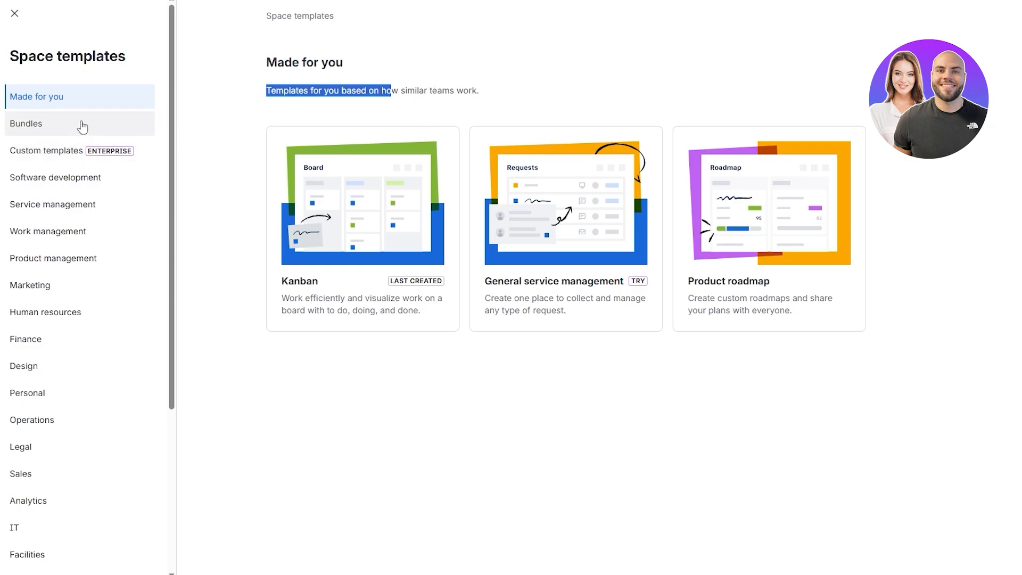
{"action": "scroll", "coordinate": [80, 126], "scroll_direction": "down", "scroll_amount": 1}
{"action": "scroll", "coordinate": [83, 445], "scroll_direction": "down", "scroll_amount": 3}
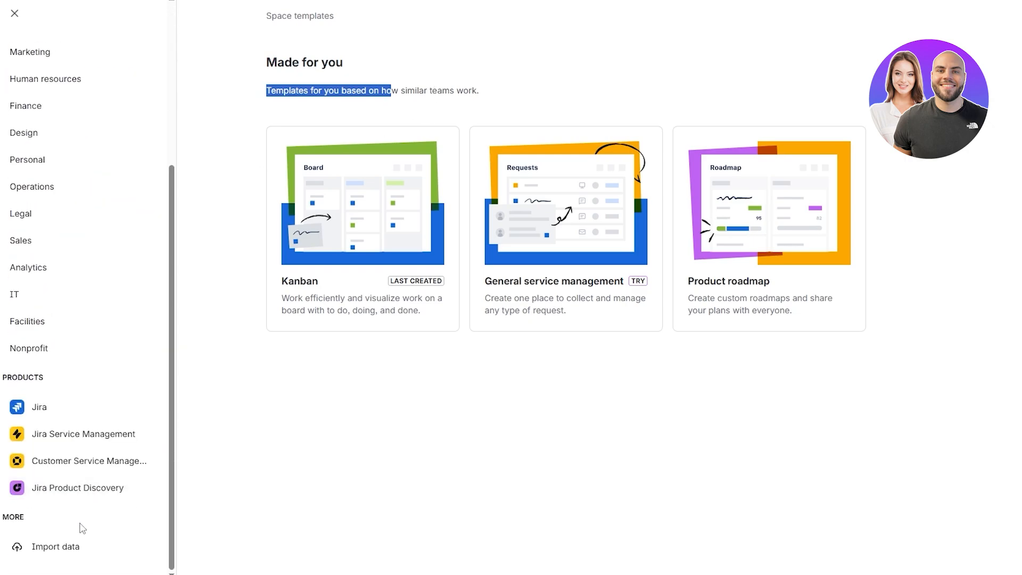
{"action": "scroll", "coordinate": [83, 528], "scroll_direction": "up", "scroll_amount": 2}
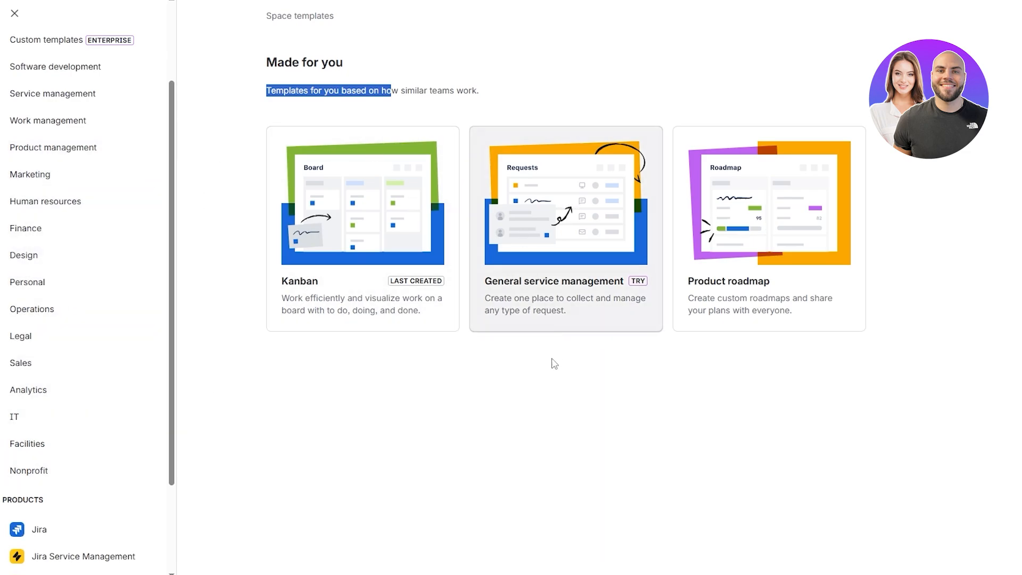
{"action": "left_click", "coordinate": [545, 383]}
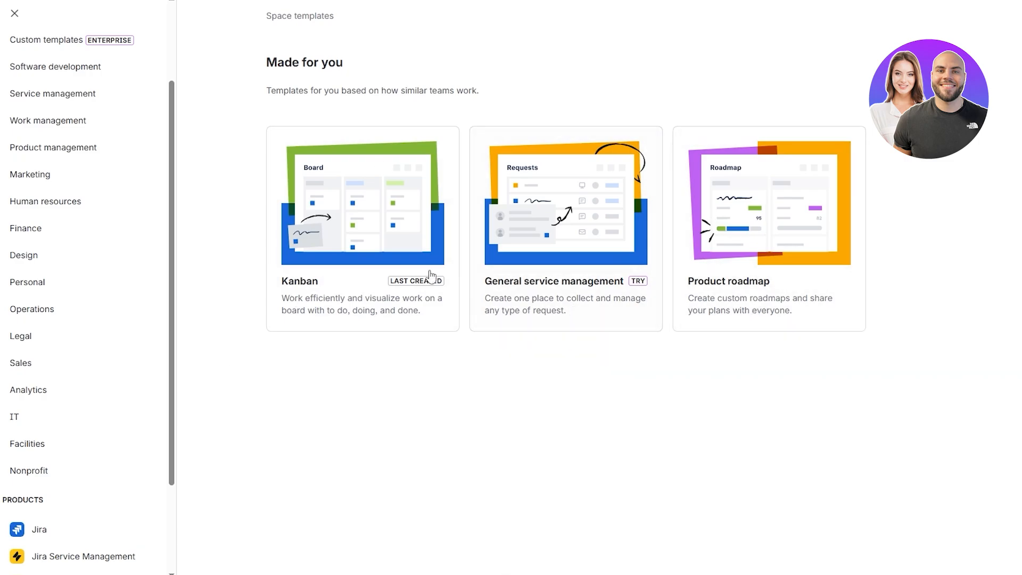
{"action": "scroll", "coordinate": [153, 452], "scroll_direction": "down", "scroll_amount": 3}
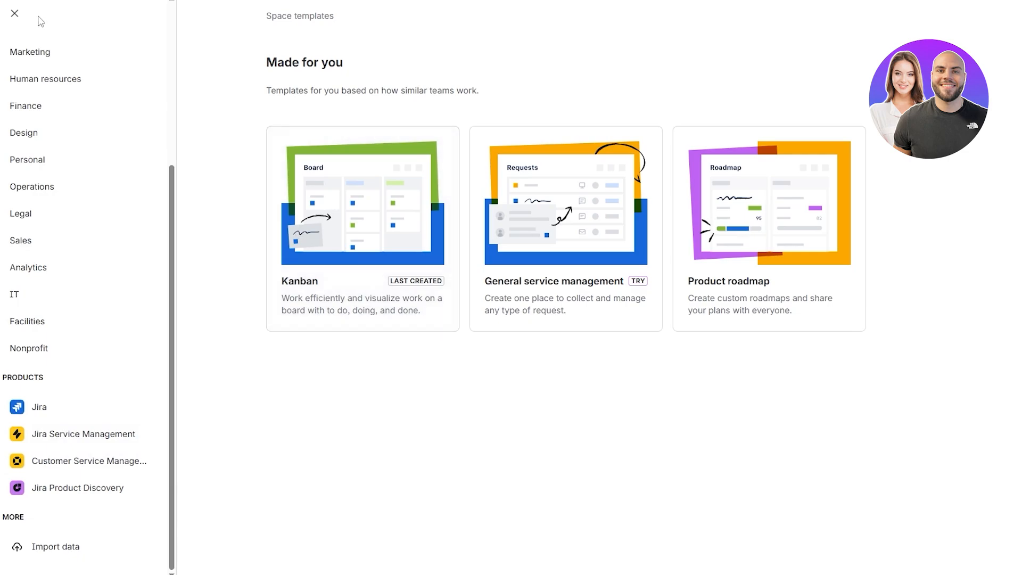
{"action": "left_click", "coordinate": [14, 13]}
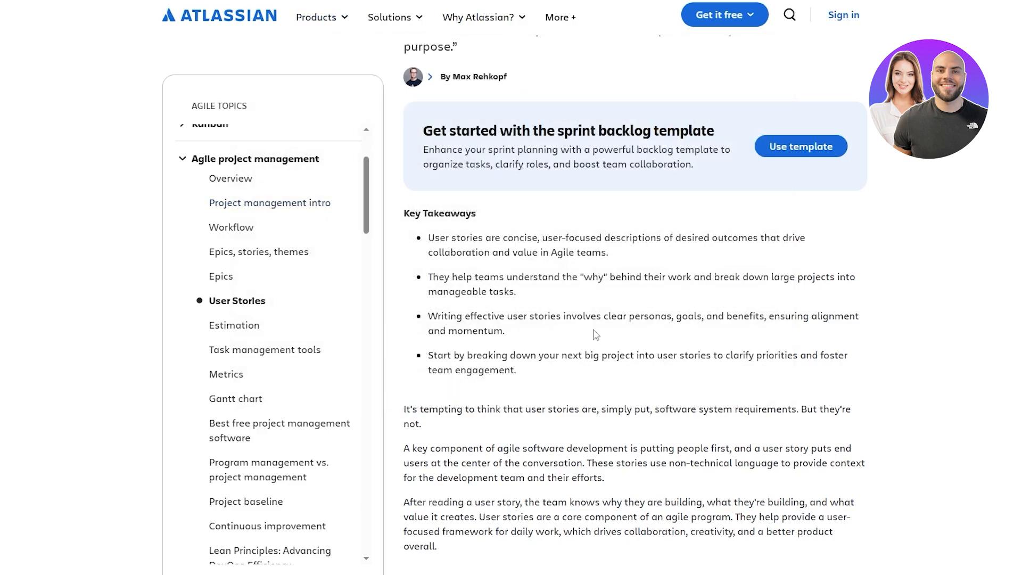
Step: Read the key takeaways of the Atlassian article on user stories
{"action": "scroll", "coordinate": [547, 254], "scroll_direction": "down", "scroll_amount": 1}
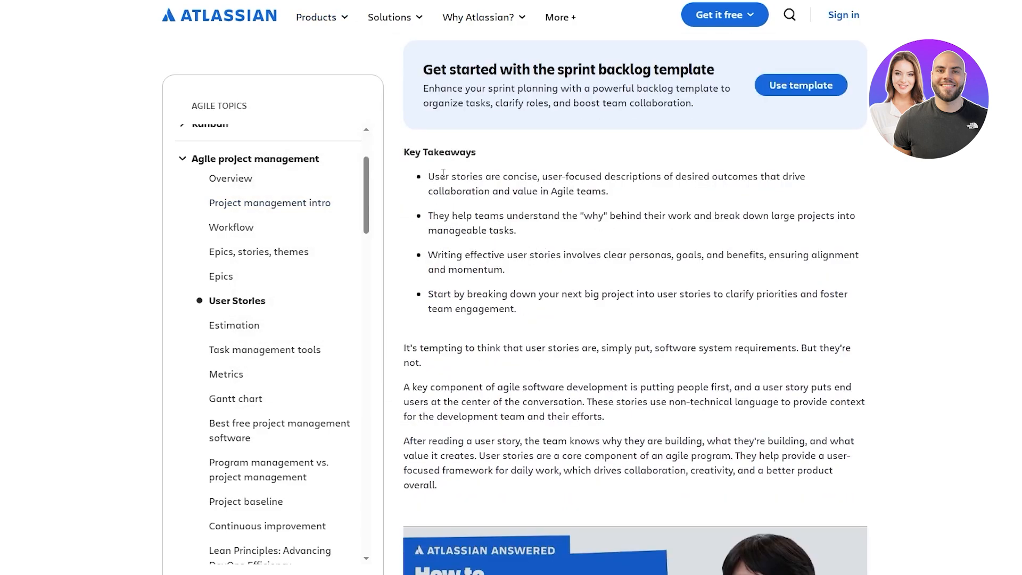
{"action": "left_click_drag", "start_coordinate": [428, 175], "coordinate": [592, 175]}
{"action": "left_click", "coordinate": [627, 174]}
{"action": "left_click_drag", "start_coordinate": [684, 175], "coordinate": [748, 175]}
{"action": "left_click", "coordinate": [748, 174]}
{"action": "left_click_drag", "start_coordinate": [434, 190], "coordinate": [472, 190]}
{"action": "left_click", "coordinate": [589, 196]}
{"action": "left_click_drag", "start_coordinate": [434, 217], "coordinate": [493, 217]}
{"action": "left_click", "coordinate": [519, 218]}
{"action": "left_click_drag", "start_coordinate": [586, 217], "coordinate": [821, 217]}
{"action": "left_click_drag", "start_coordinate": [437, 230], "coordinate": [517, 231]}
{"action": "left_click_drag", "start_coordinate": [429, 255], "coordinate": [649, 266]}
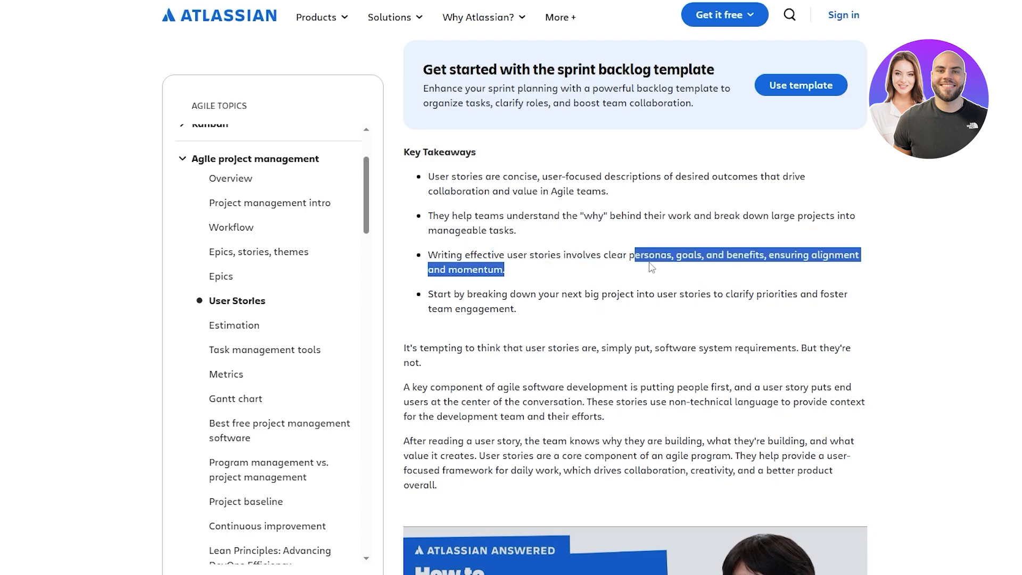
{"action": "left_click", "coordinate": [685, 259]}
{"action": "left_click_drag", "start_coordinate": [769, 257], "coordinate": [819, 255]}
{"action": "left_click", "coordinate": [776, 258]}
{"action": "left_click", "coordinate": [434, 284]}
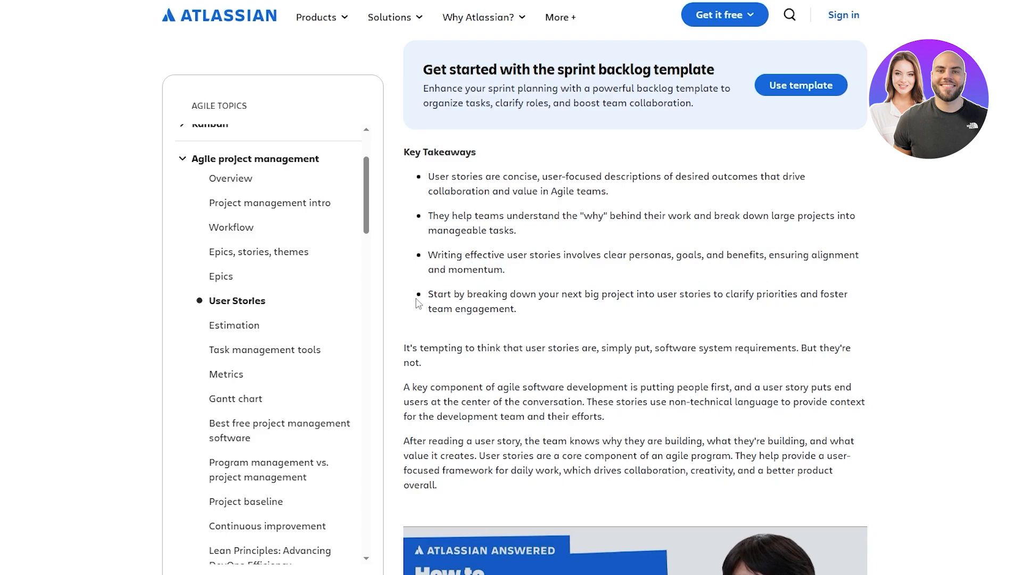
{"action": "left_click_drag", "start_coordinate": [555, 296], "coordinate": [850, 306]}
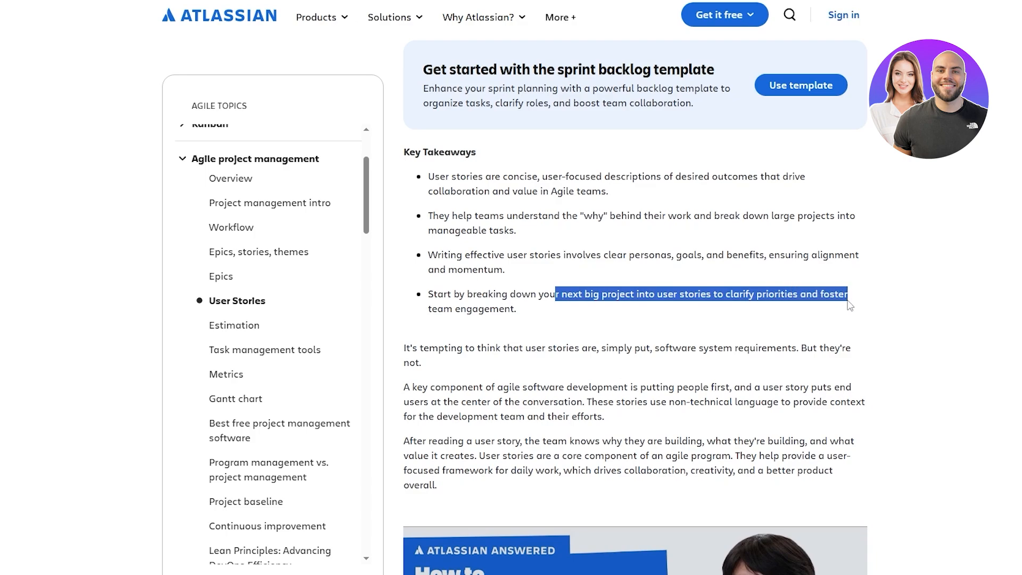
{"action": "scroll", "coordinate": [497, 323], "scroll_direction": "down", "scroll_amount": 10}
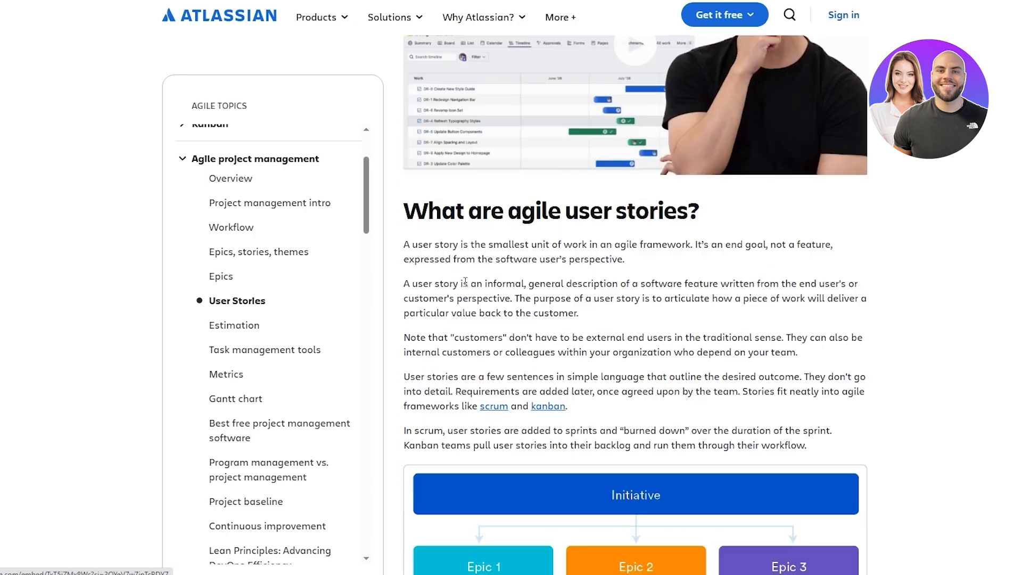
Step: Read the article's section explaining what agile user stories are and how they fit under epics
{"action": "left_click_drag", "start_coordinate": [404, 213], "coordinate": [707, 221]}
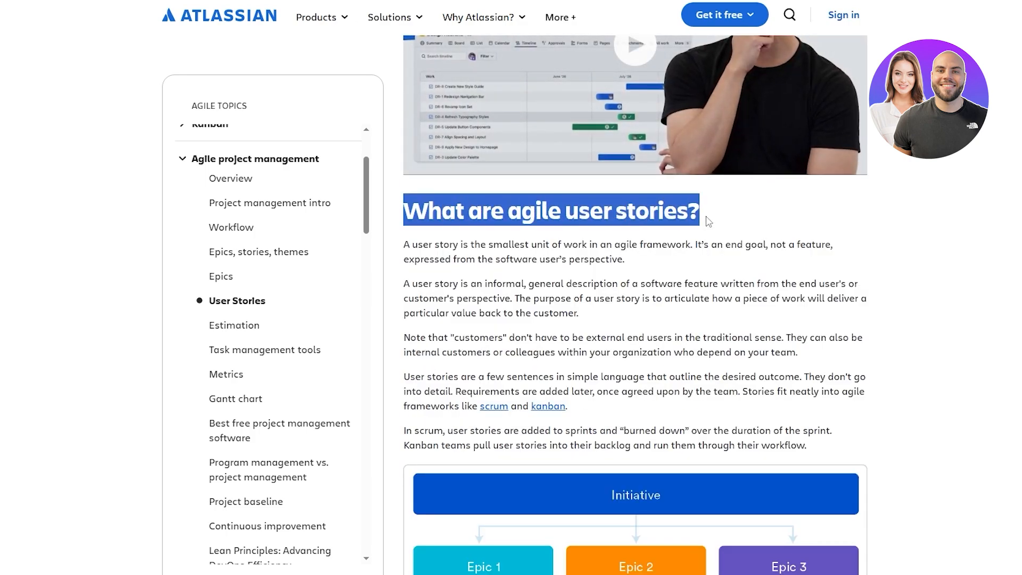
{"action": "scroll", "coordinate": [654, 340], "scroll_direction": "down", "scroll_amount": 5}
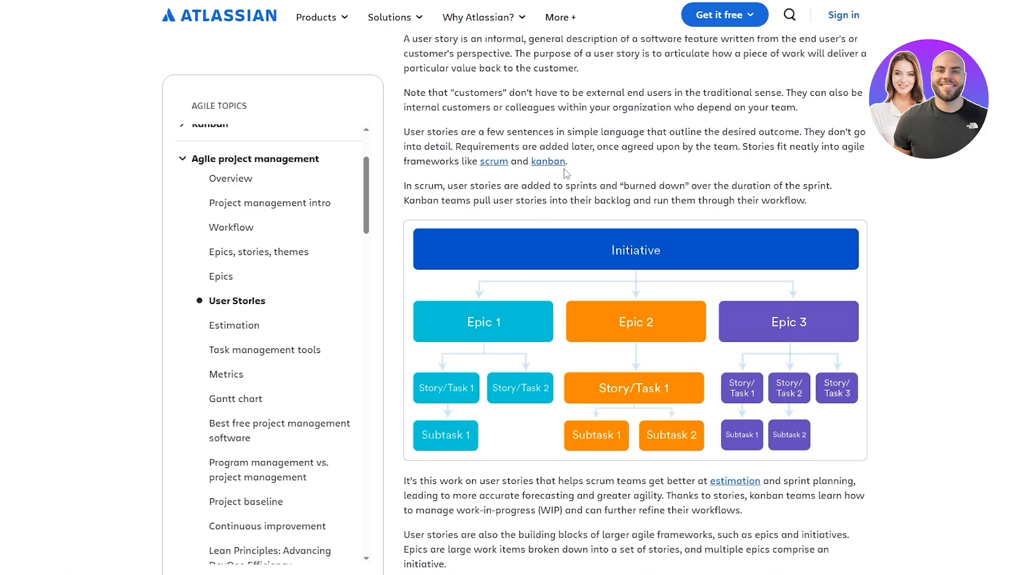
{"action": "left_click_drag", "start_coordinate": [404, 162], "coordinate": [465, 166]}
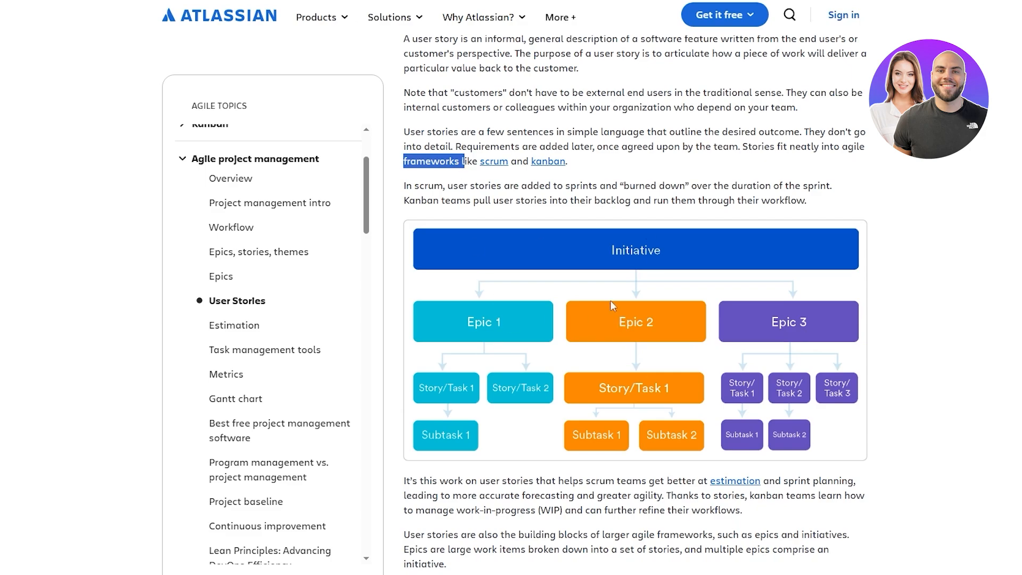
{"action": "scroll", "coordinate": [735, 330], "scroll_direction": "down", "scroll_amount": 4}
{"action": "scroll", "coordinate": [764, 305], "scroll_direction": "up", "scroll_amount": 1}
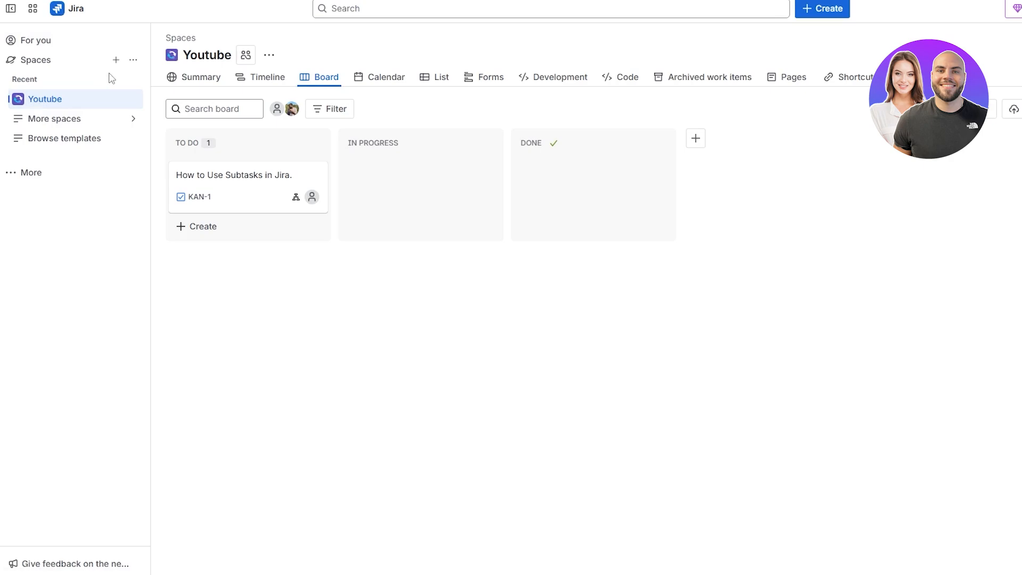
Step: Start a new space from the Scrum template under Software development, choosing a team-managed space
{"action": "left_click", "coordinate": [115, 59]}
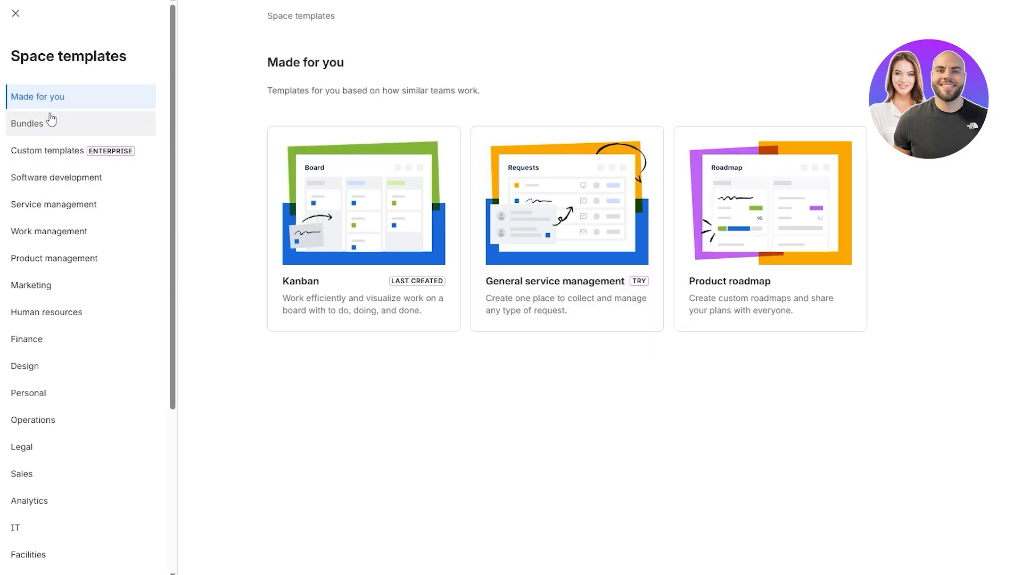
{"action": "scroll", "coordinate": [106, 267], "scroll_direction": "down", "scroll_amount": 3}
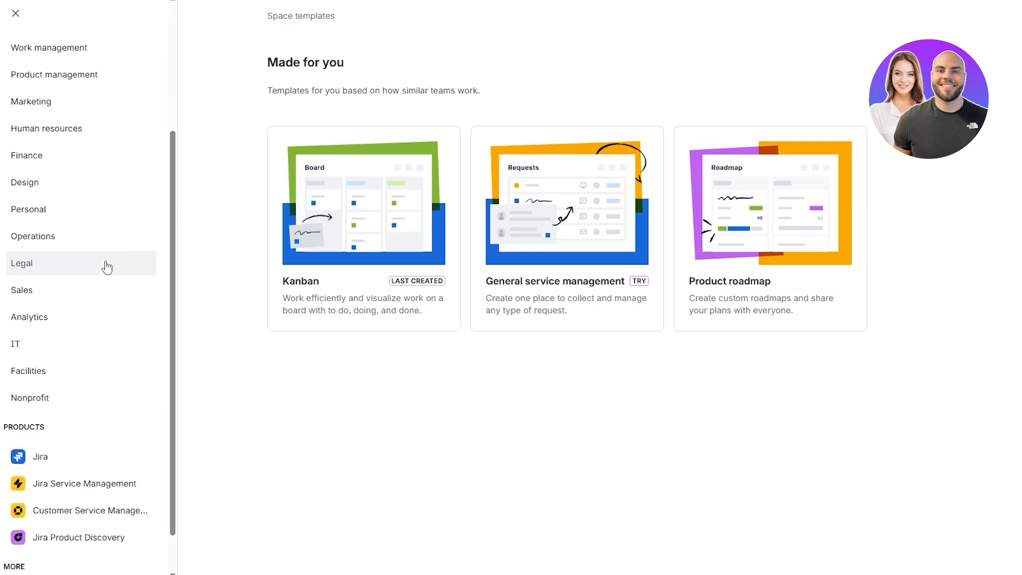
{"action": "scroll", "coordinate": [80, 367], "scroll_direction": "up", "scroll_amount": 4}
{"action": "left_click", "coordinate": [76, 124]}
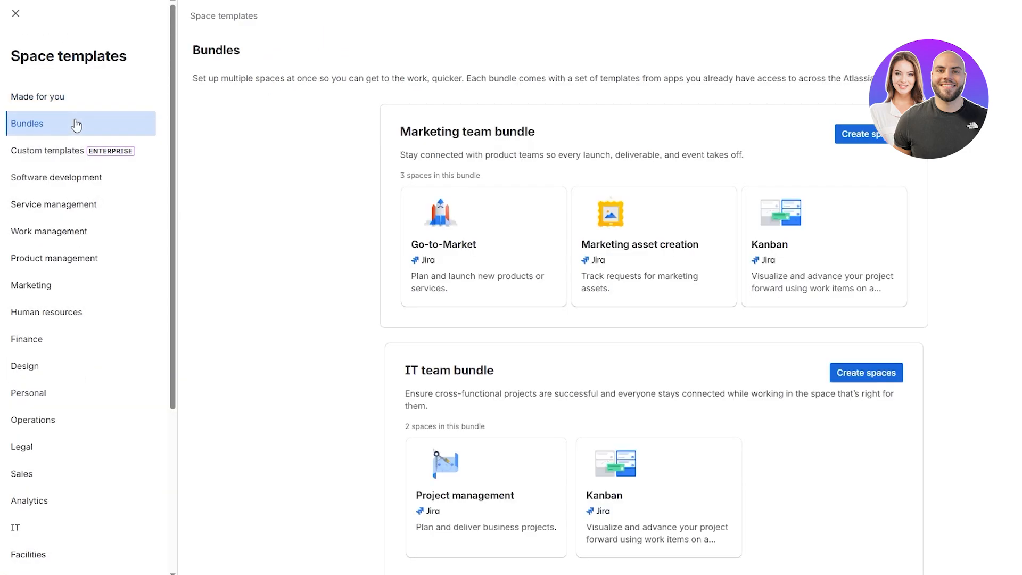
{"action": "left_click", "coordinate": [41, 155]}
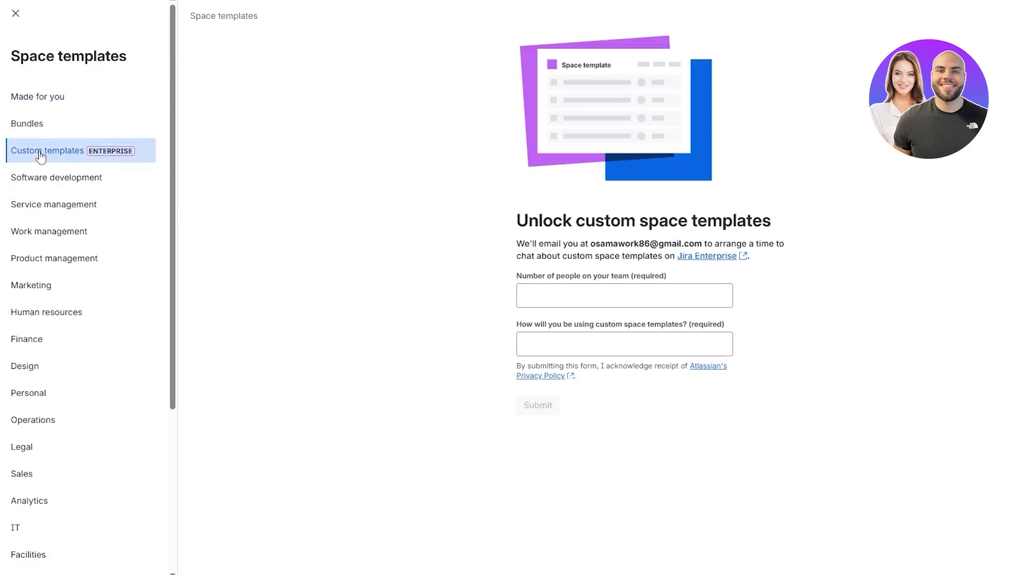
{"action": "left_click", "coordinate": [44, 181]}
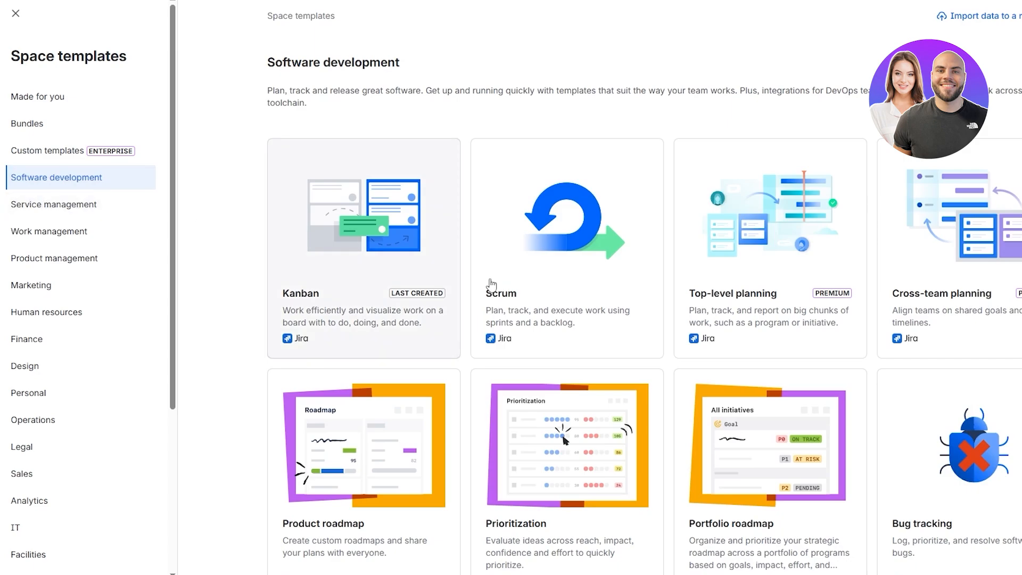
{"action": "left_click", "coordinate": [598, 325]}
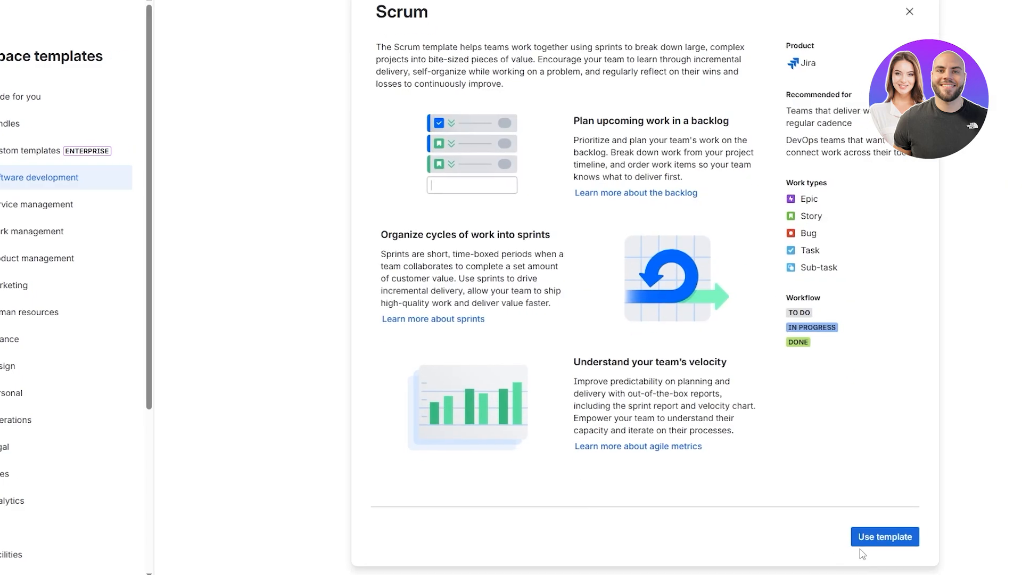
{"action": "left_click", "coordinate": [774, 548]}
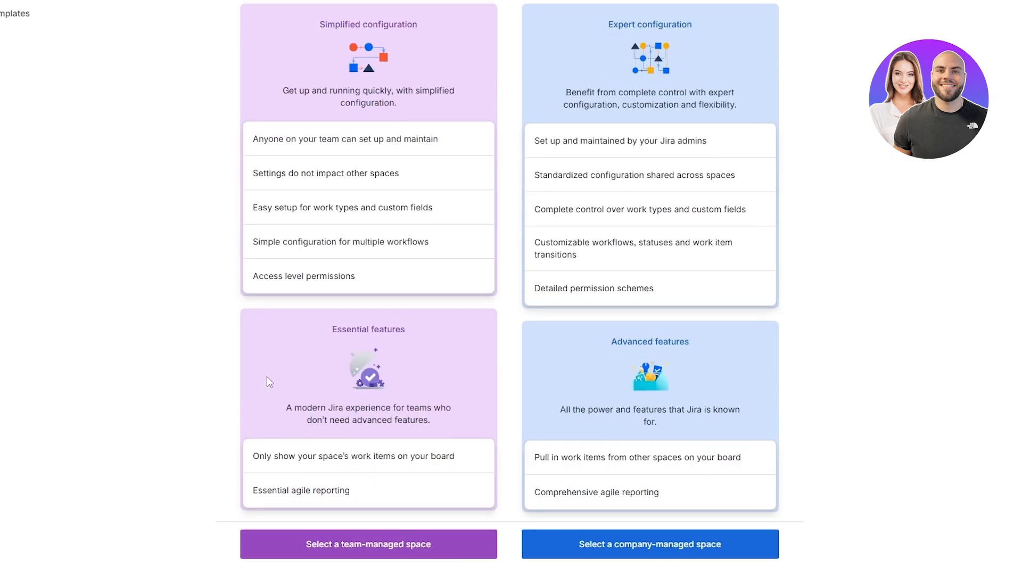
{"action": "scroll", "coordinate": [267, 376], "scroll_direction": "up", "scroll_amount": 5}
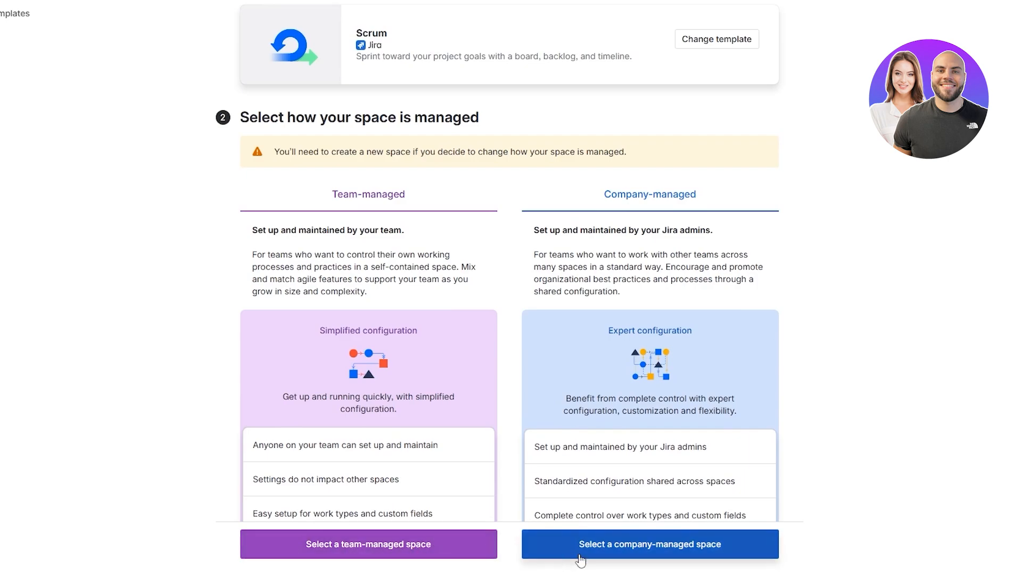
{"action": "left_click", "coordinate": [426, 549]}
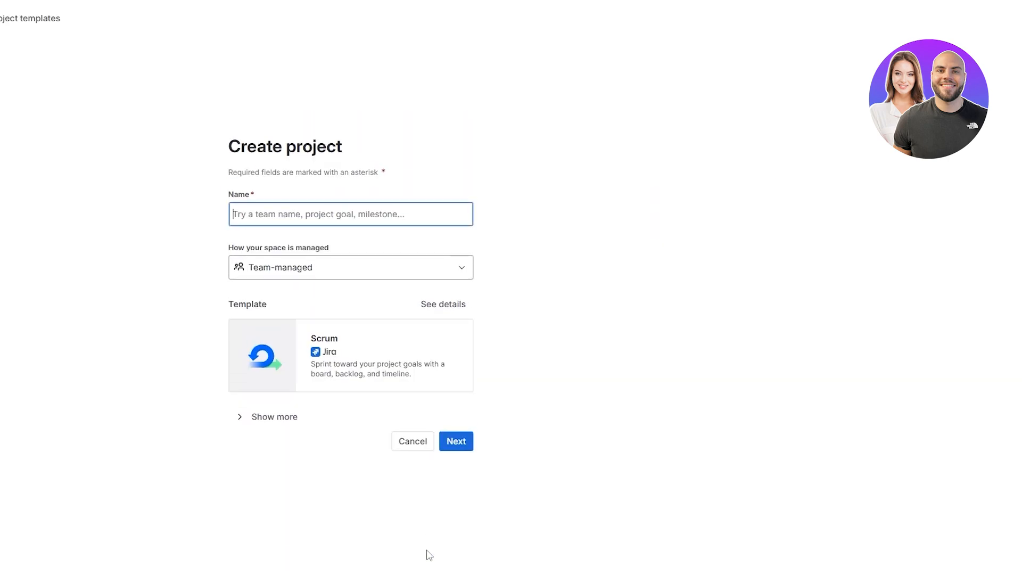
Step: Name the project Youtube Auto and continue to create it
{"action": "left_click", "coordinate": [202, 218]}
{"action": "left_click", "coordinate": [182, 201]}
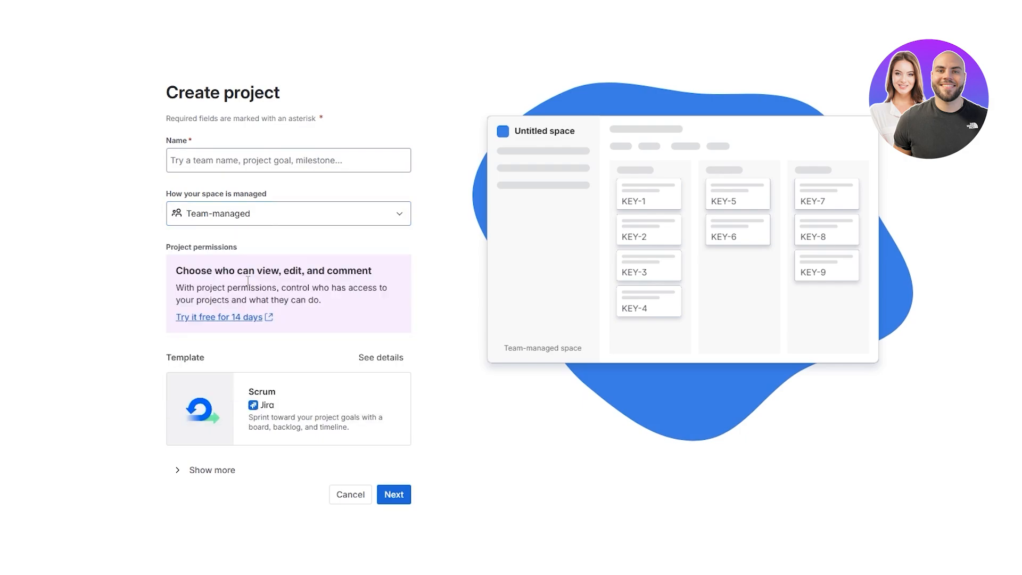
{"action": "left_click_drag", "start_coordinate": [169, 144], "coordinate": [207, 164]}
{"action": "left_click", "coordinate": [213, 162]}
{"action": "type", "text": "Youtube Auto"}
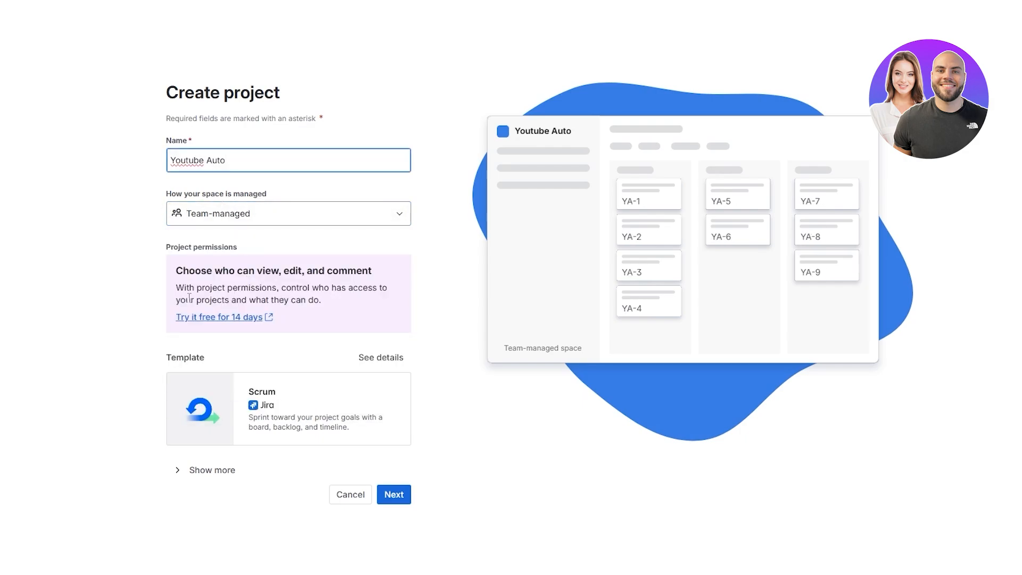
{"action": "left_click", "coordinate": [402, 495]}
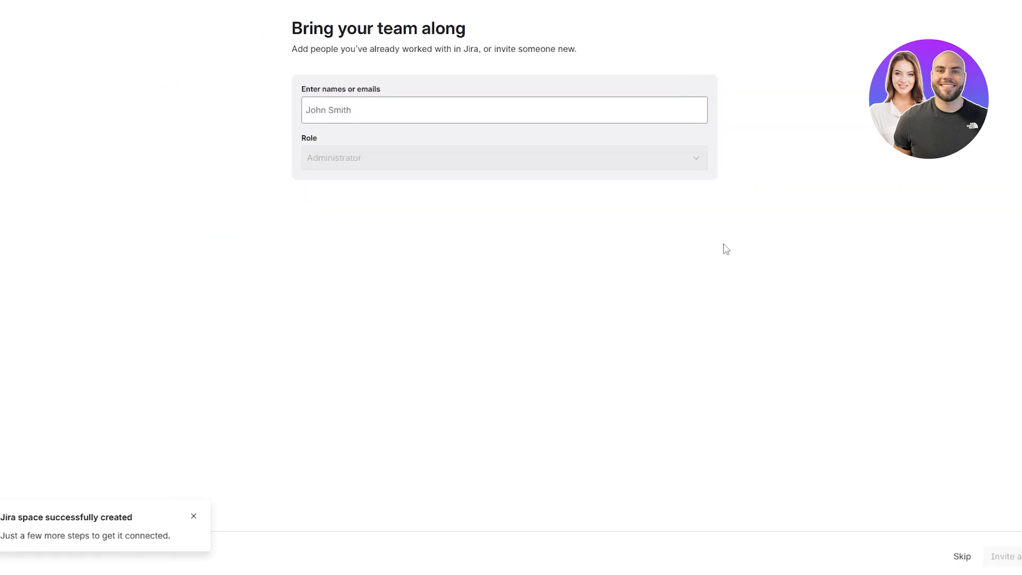
Step: Invite a teammate to the new space by entering their e-mail address
{"action": "triple_click", "coordinate": [373, 87]}
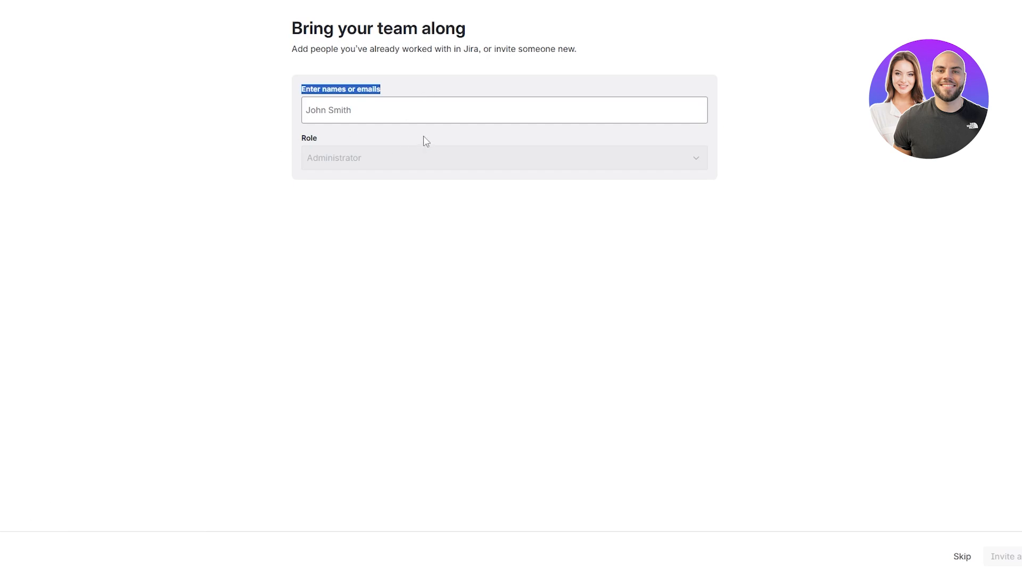
{"action": "left_click", "coordinate": [388, 115]}
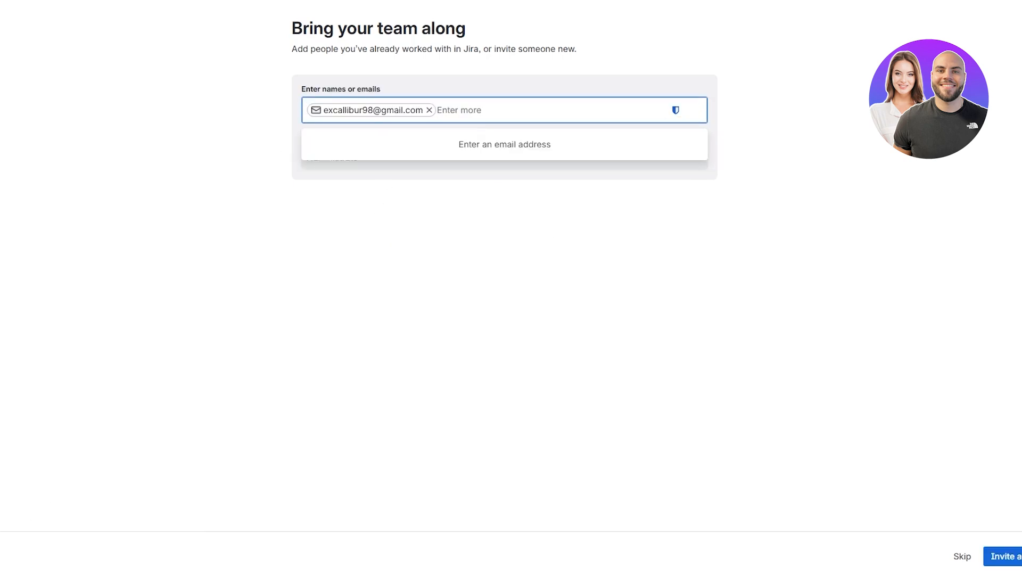
{"action": "left_click", "coordinate": [885, 477]}
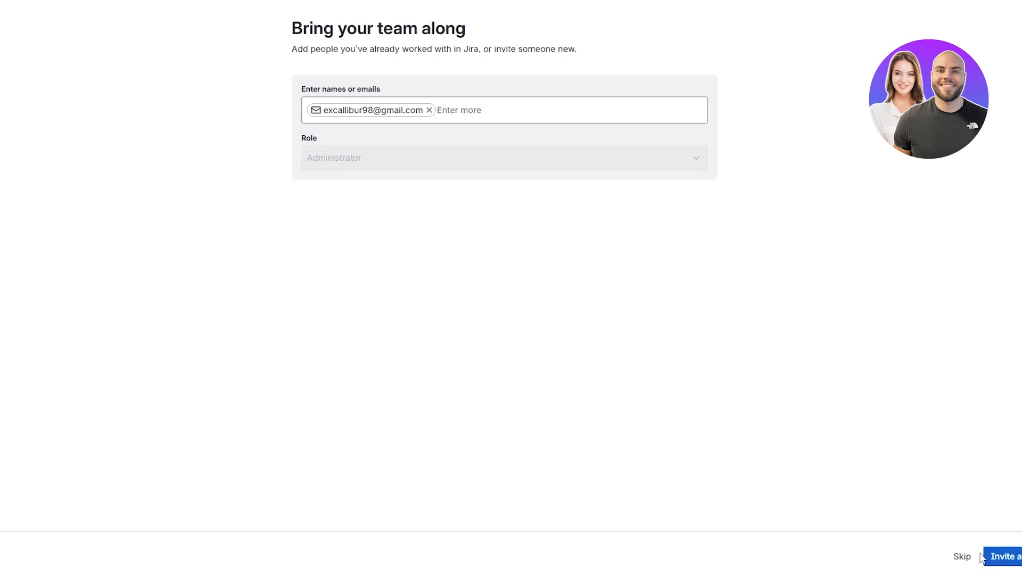
{"action": "left_click", "coordinate": [964, 558]}
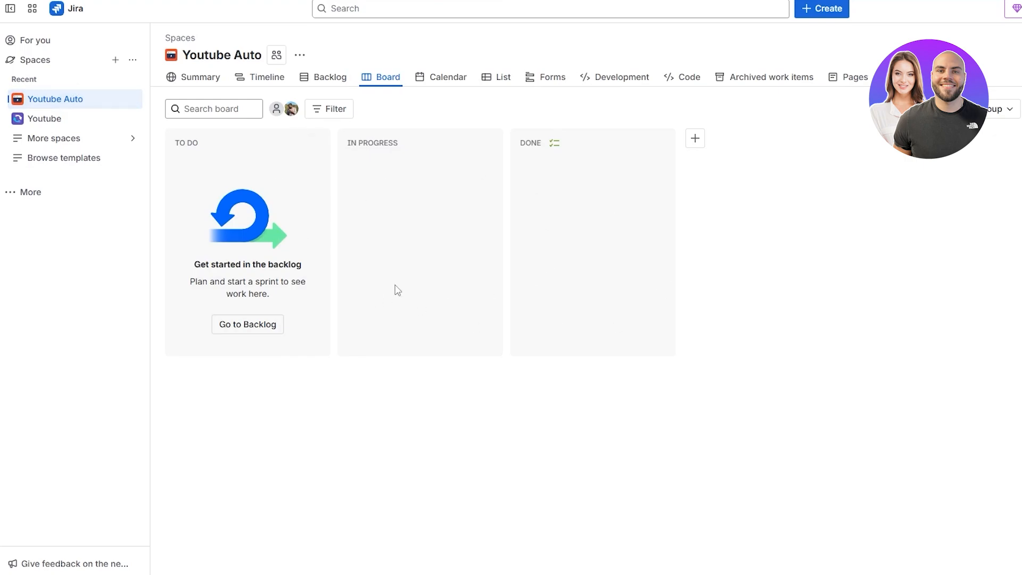
Step: Open the backlog and set the work type for a new sprint item to Story
{"action": "left_click", "coordinate": [253, 324]}
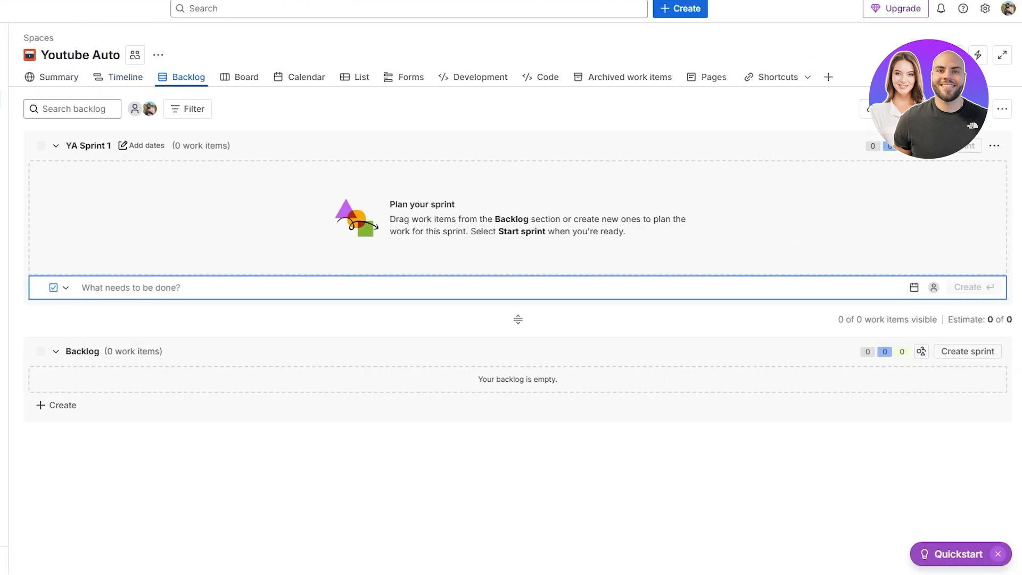
{"action": "left_click", "coordinate": [226, 78]}
{"action": "left_click", "coordinate": [240, 80]}
{"action": "left_click", "coordinate": [70, 294]}
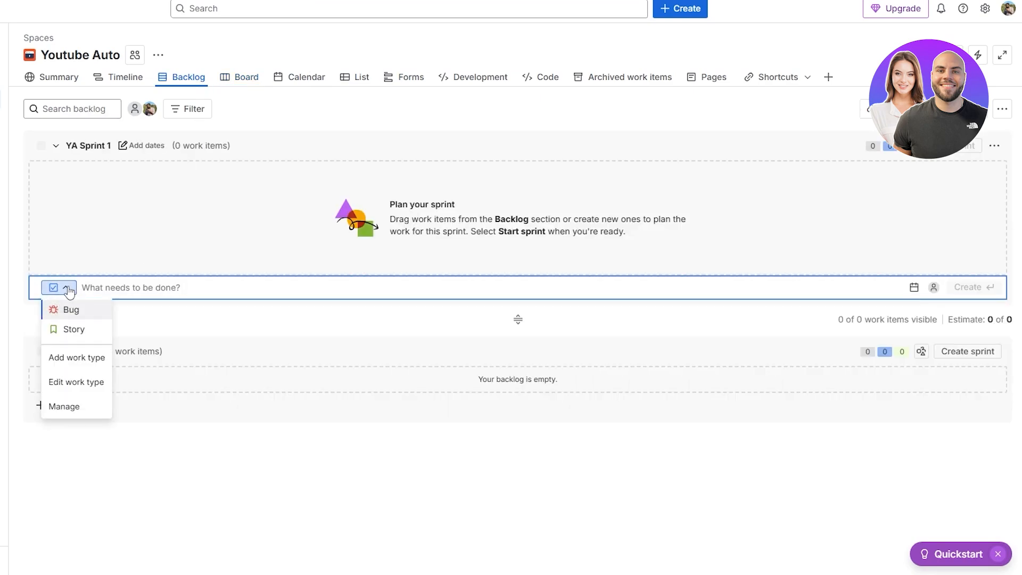
{"action": "left_click", "coordinate": [70, 329]}
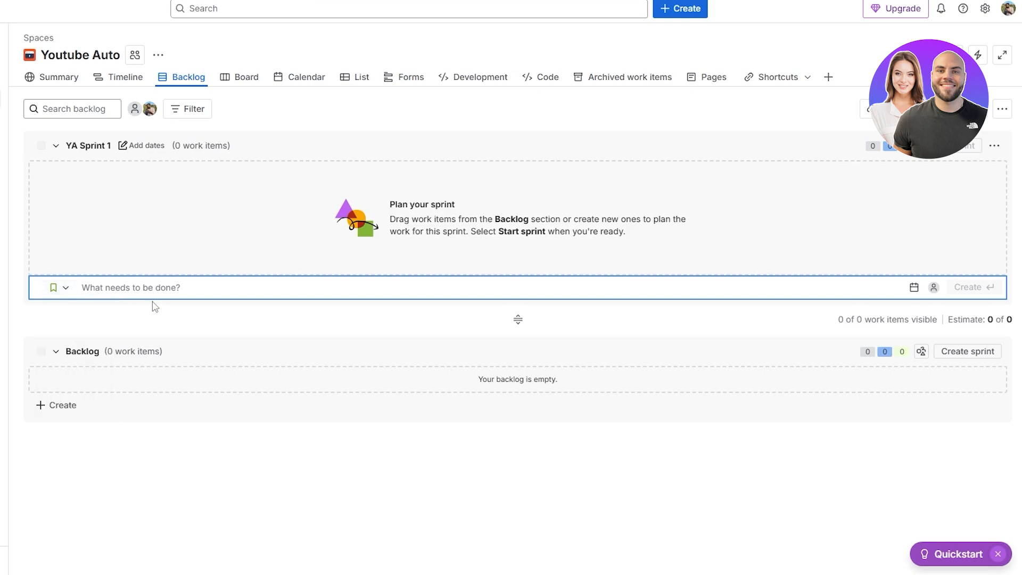
{"action": "left_click", "coordinate": [59, 287]}
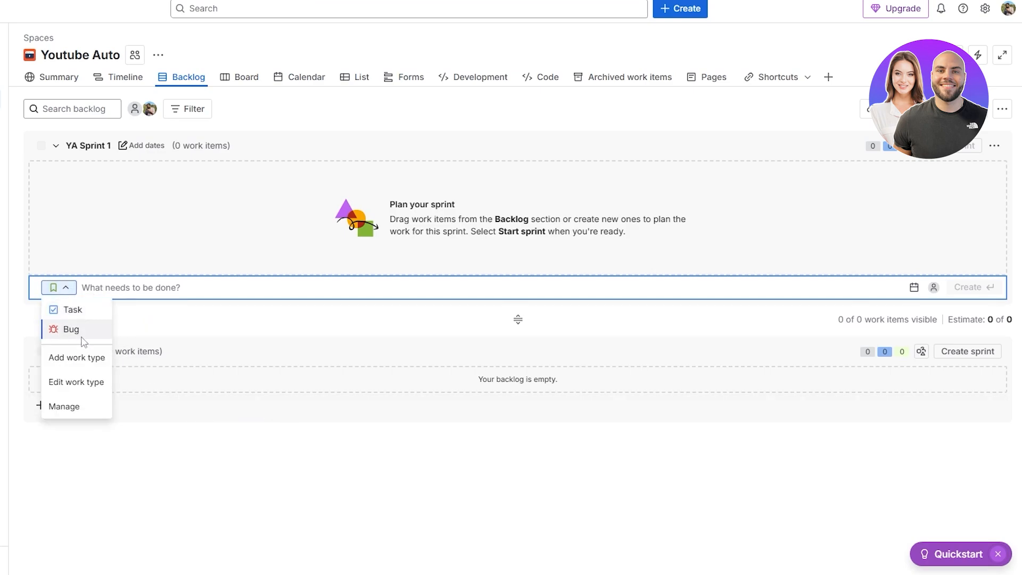
{"action": "left_click", "coordinate": [86, 371]}
{"action": "left_click", "coordinate": [462, 124]}
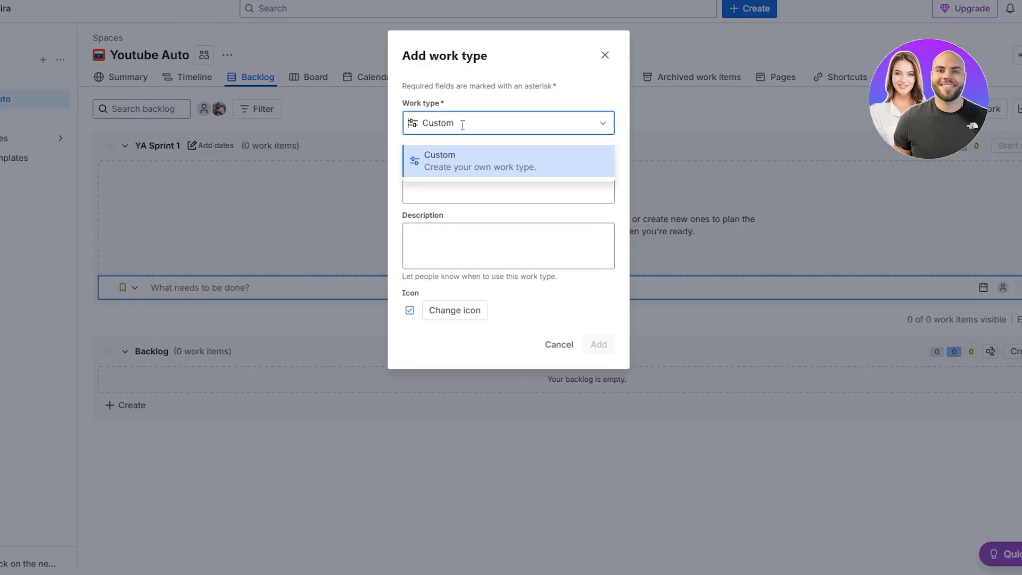
{"action": "left_click", "coordinate": [453, 174]}
{"action": "left_click", "coordinate": [421, 306]}
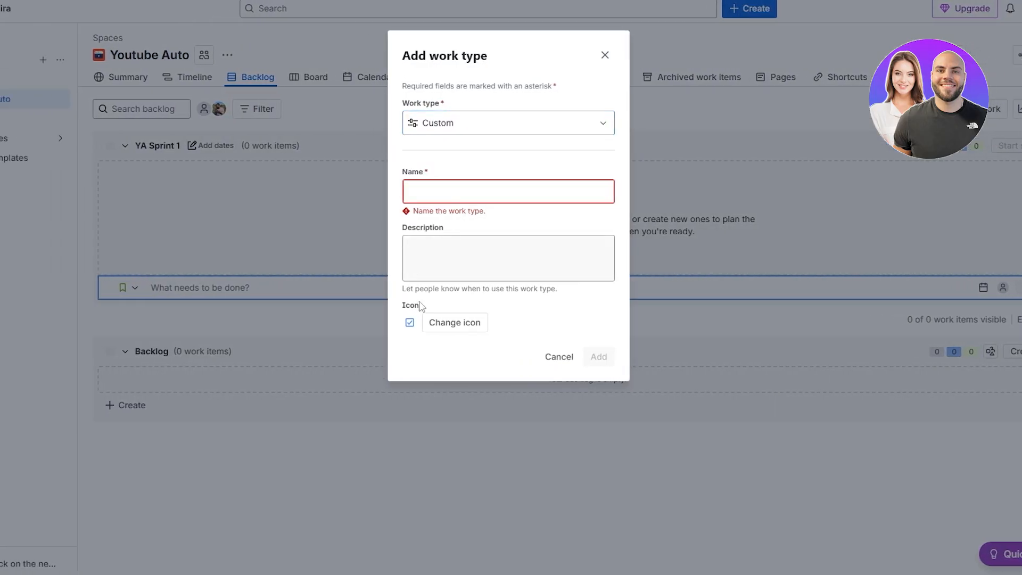
{"action": "left_click", "coordinate": [565, 359]}
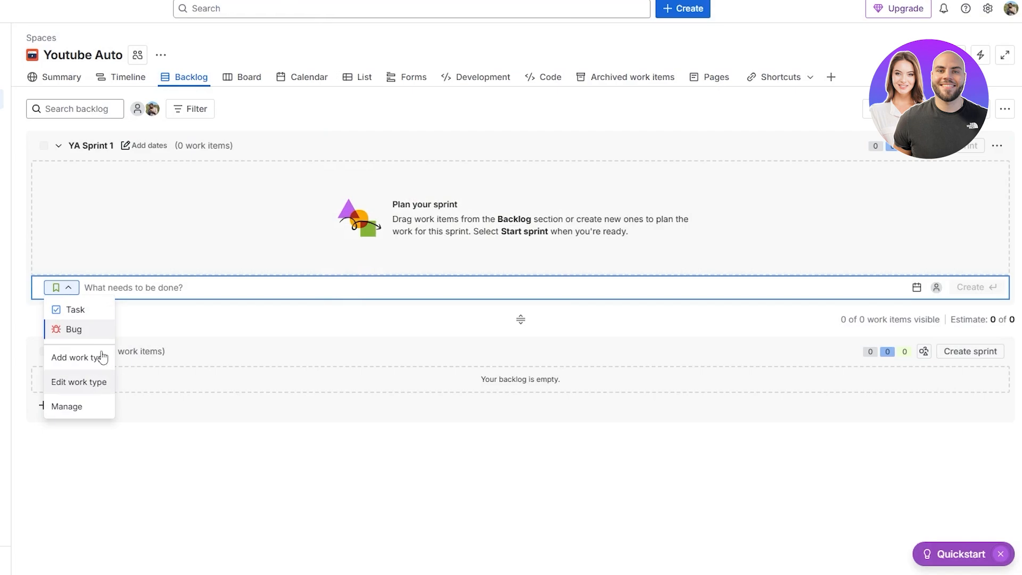
{"action": "left_click", "coordinate": [103, 311]}
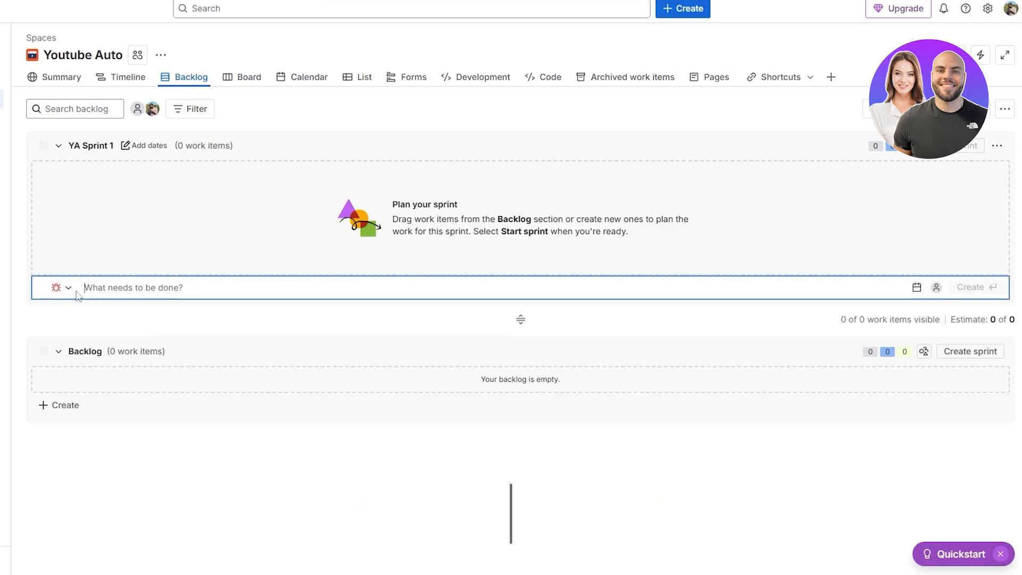
{"action": "left_click", "coordinate": [61, 287]}
{"action": "left_click", "coordinate": [632, 11]}
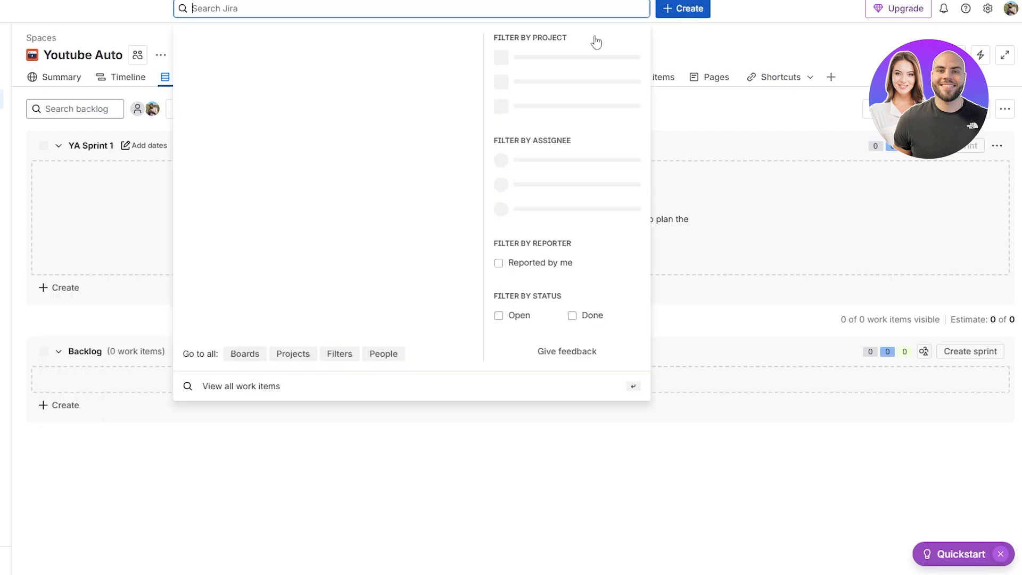
Step: Create an Epic named Content Pipeline Automation in the Youtube Auto space
{"action": "left_click", "coordinate": [692, 10]}
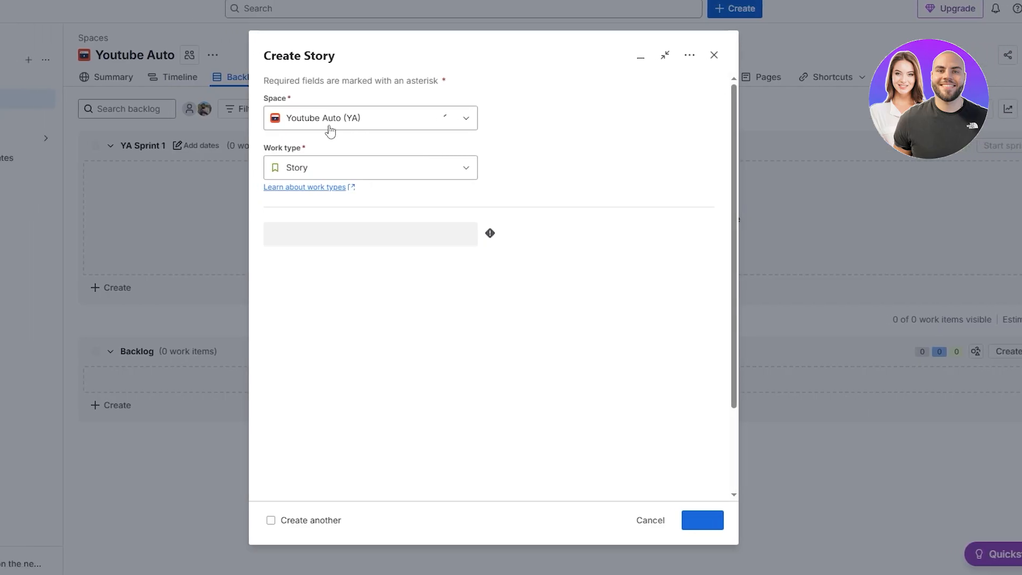
{"action": "left_click", "coordinate": [303, 165]}
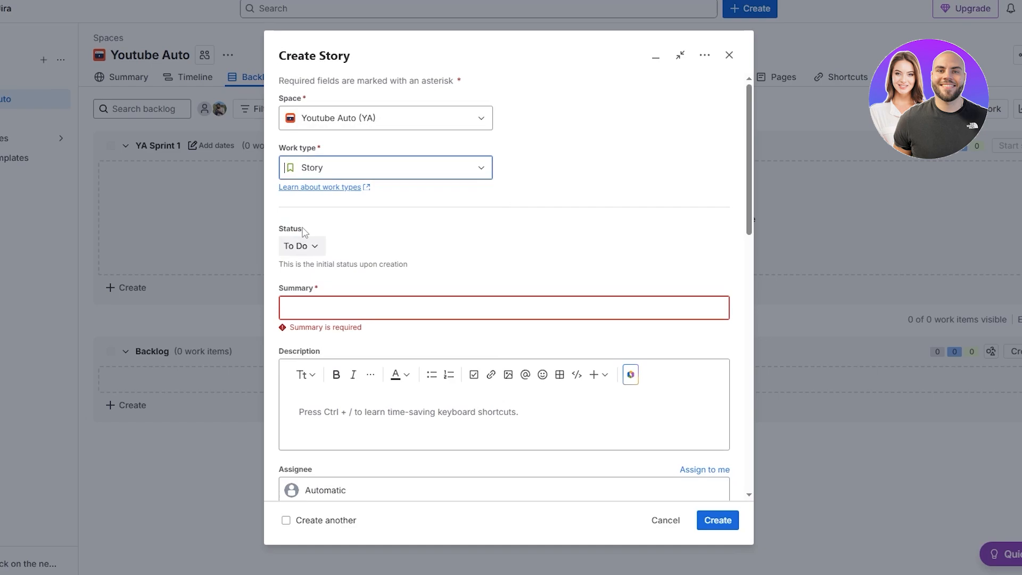
{"action": "left_click", "coordinate": [313, 258]}
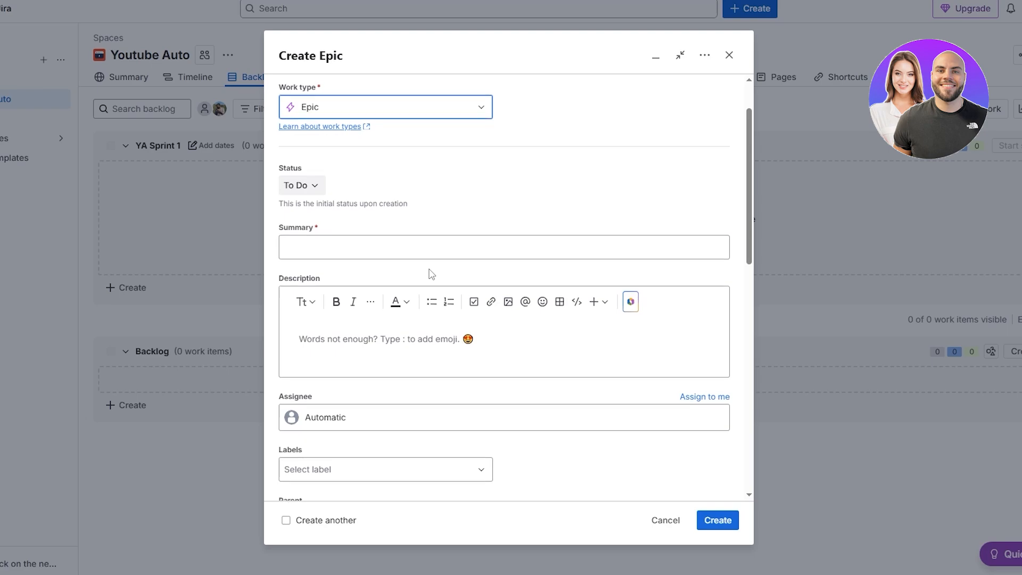
{"action": "scroll", "coordinate": [351, 328], "scroll_direction": "down", "scroll_amount": 2}
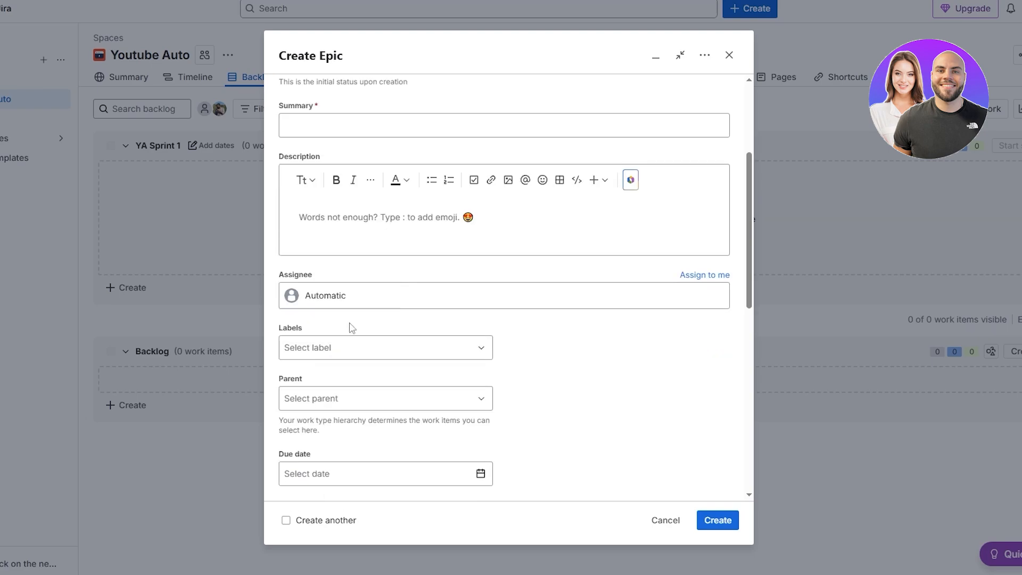
{"action": "left_click", "coordinate": [312, 400]}
{"action": "left_click", "coordinate": [541, 394]}
{"action": "scroll", "coordinate": [532, 393], "scroll_direction": "down", "scroll_amount": 2}
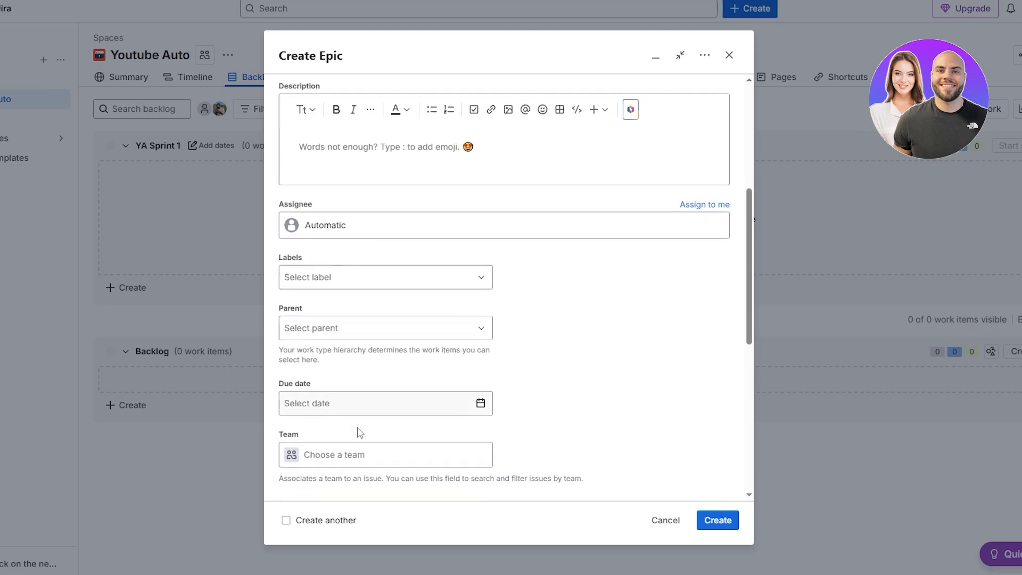
{"action": "scroll", "coordinate": [357, 432], "scroll_direction": "down", "scroll_amount": 4}
{"action": "scroll", "coordinate": [349, 277], "scroll_direction": "up", "scroll_amount": 8}
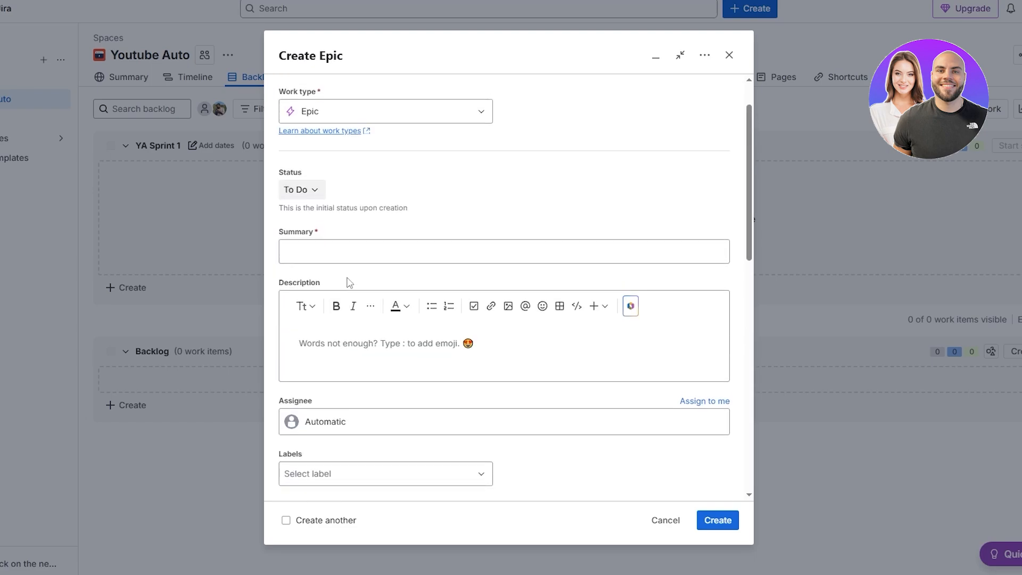
{"action": "scroll", "coordinate": [349, 282], "scroll_direction": "up", "scroll_amount": 2}
{"action": "left_click", "coordinate": [303, 310]}
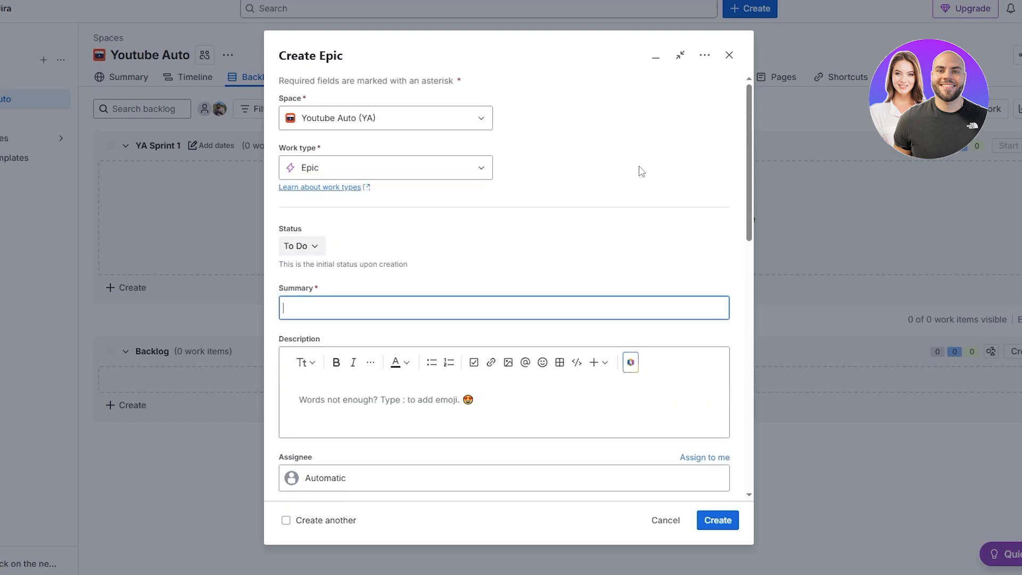
{"action": "type", "text": "Content Pipeline Automation"}
{"action": "double_click", "coordinate": [296, 149]}
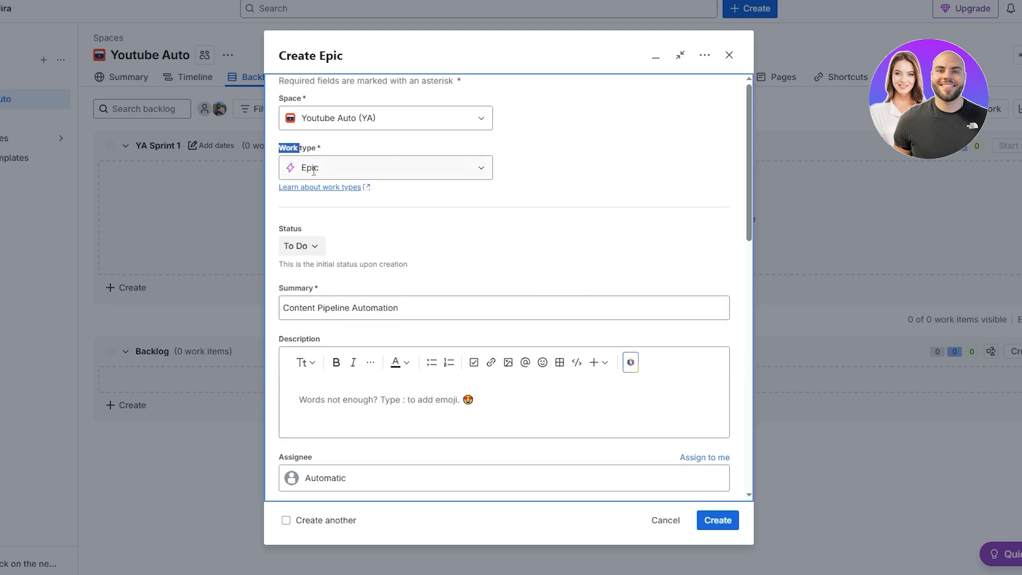
{"action": "left_click_drag", "start_coordinate": [285, 288], "coordinate": [307, 288]}
{"action": "left_click", "coordinate": [725, 521]}
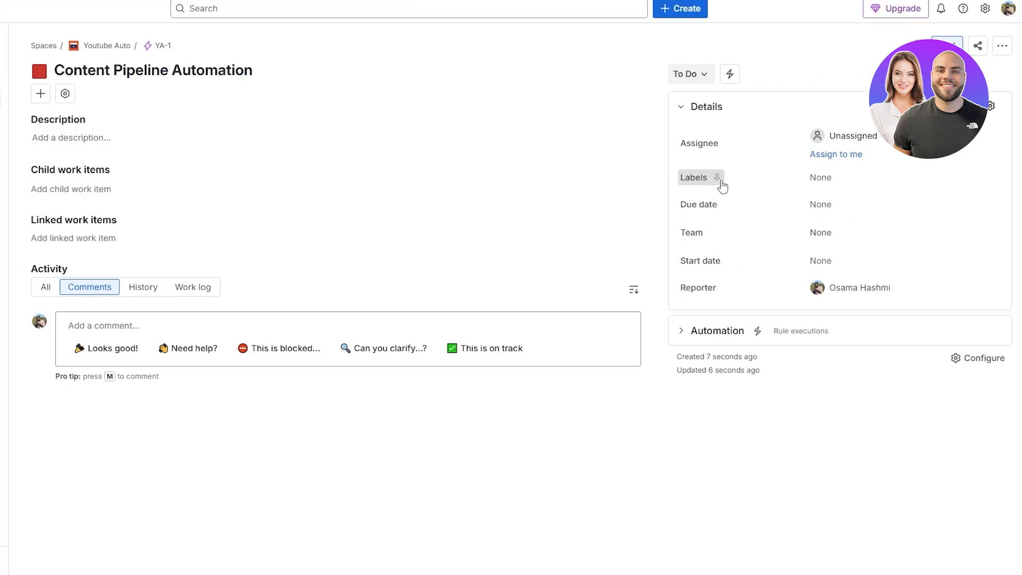
Step: Return to the backlog and add a Story named Topic sourcing + validation to YA Sprint 1
{"action": "left_click", "coordinate": [92, 46]}
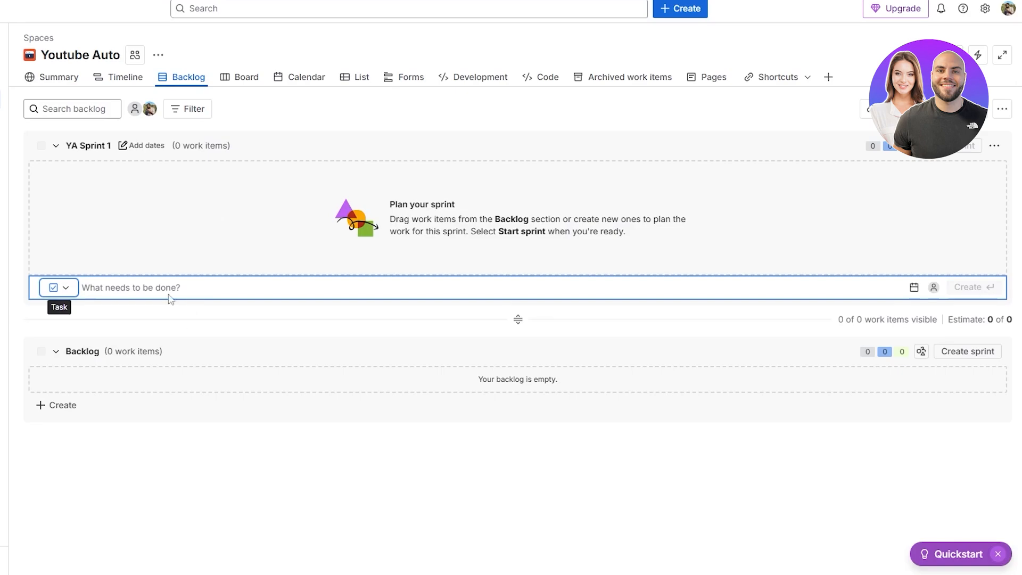
{"action": "left_click", "coordinate": [56, 288]}
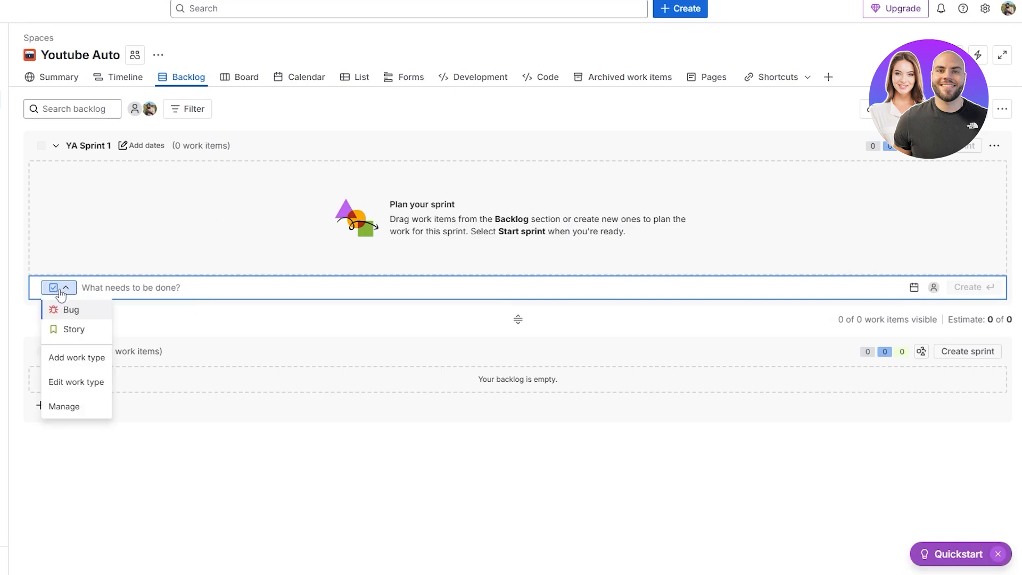
{"action": "left_click", "coordinate": [84, 329]}
{"action": "type", "text": "Topic sourcing + validation"}
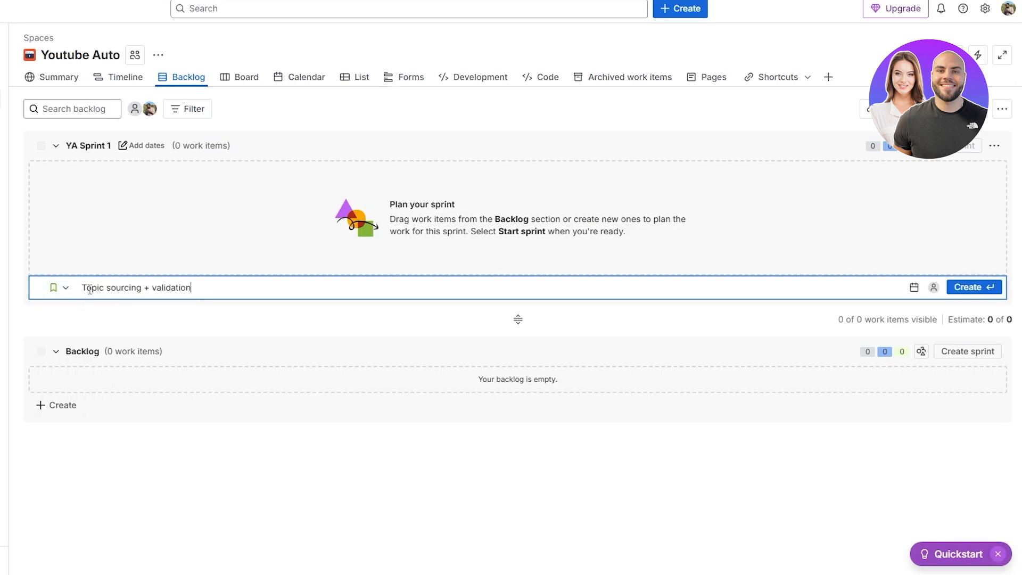
{"action": "left_click", "coordinate": [977, 288]}
Step: Open the Topic sourcing + validation story and pick the epic YA-1 as a linked work item
{"action": "left_click", "coordinate": [72, 172]}
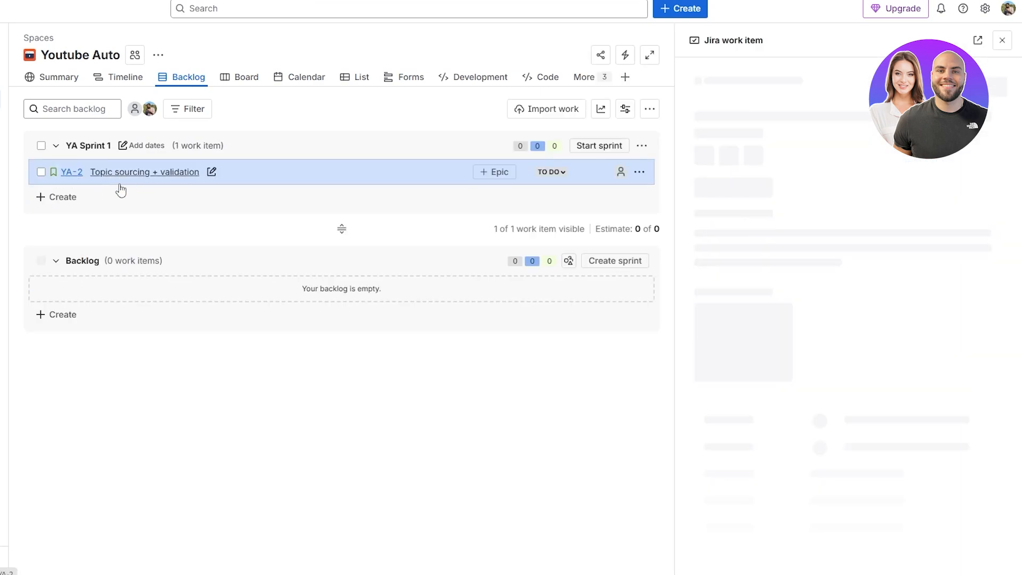
{"action": "scroll", "coordinate": [756, 177], "scroll_direction": "down", "scroll_amount": 1}
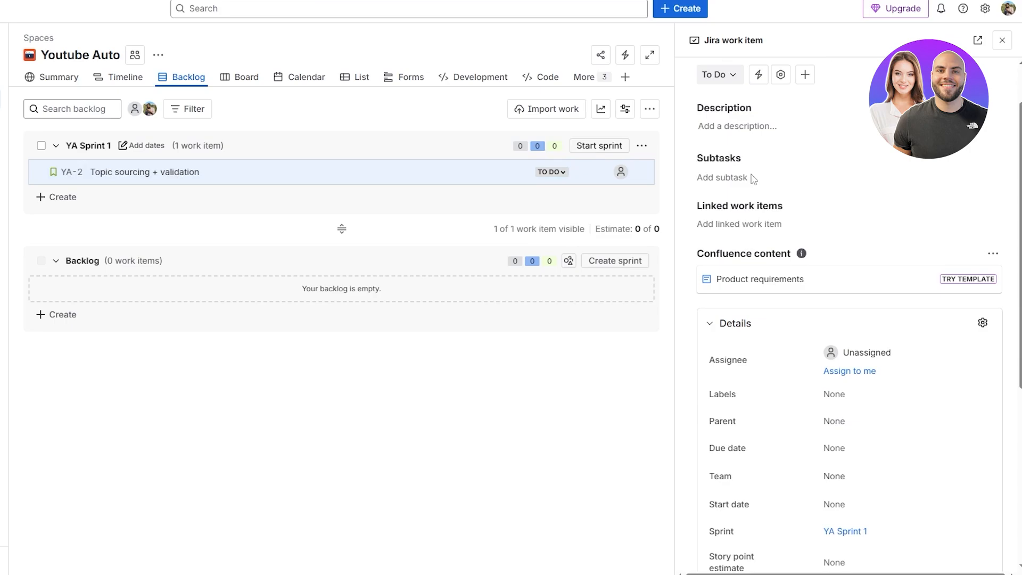
{"action": "scroll", "coordinate": [811, 372], "scroll_direction": "up", "scroll_amount": 1}
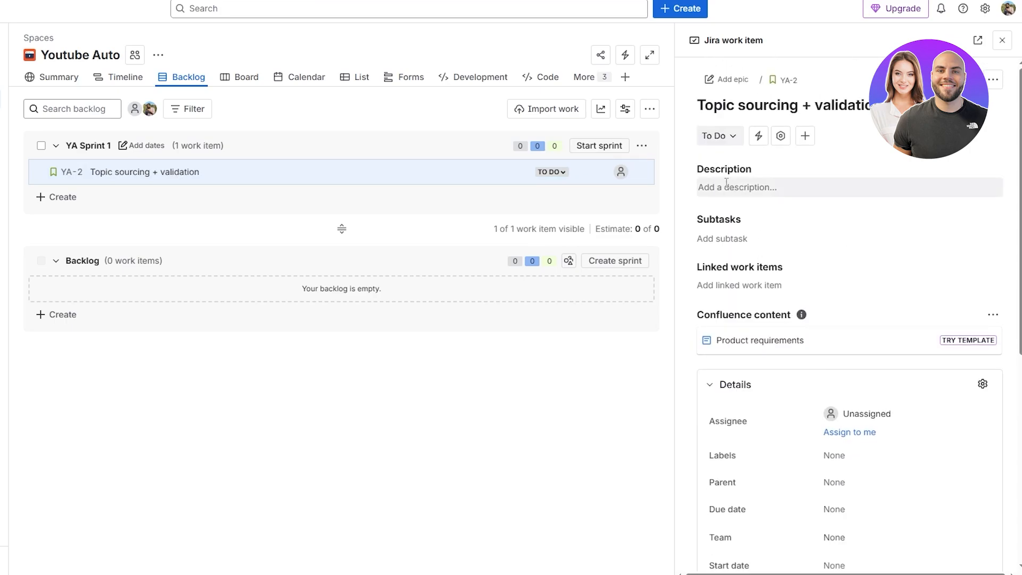
{"action": "left_click", "coordinate": [741, 286]}
{"action": "left_click", "coordinate": [834, 294]}
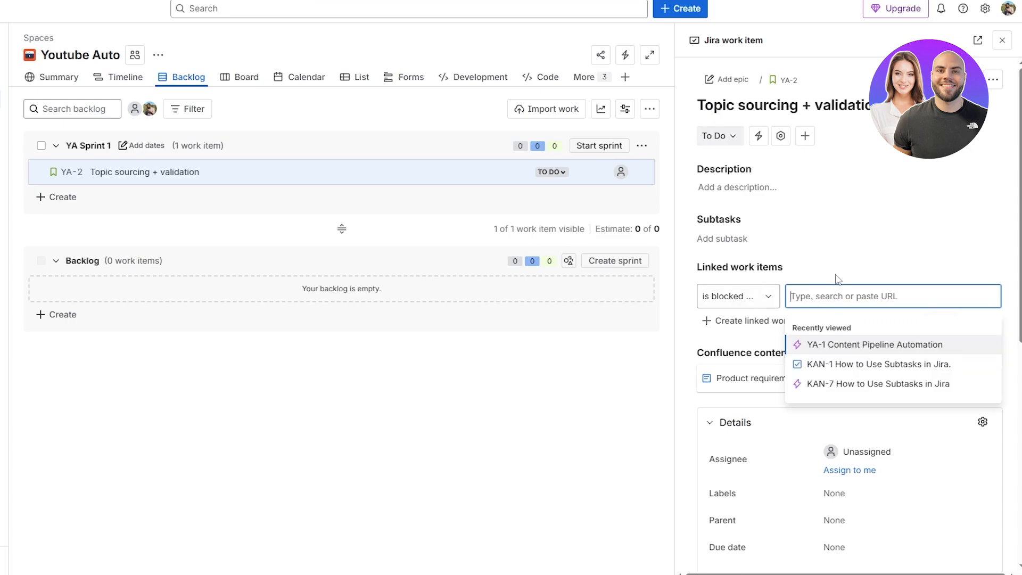
{"action": "left_click", "coordinate": [844, 351]}
{"action": "left_click", "coordinate": [806, 256]}
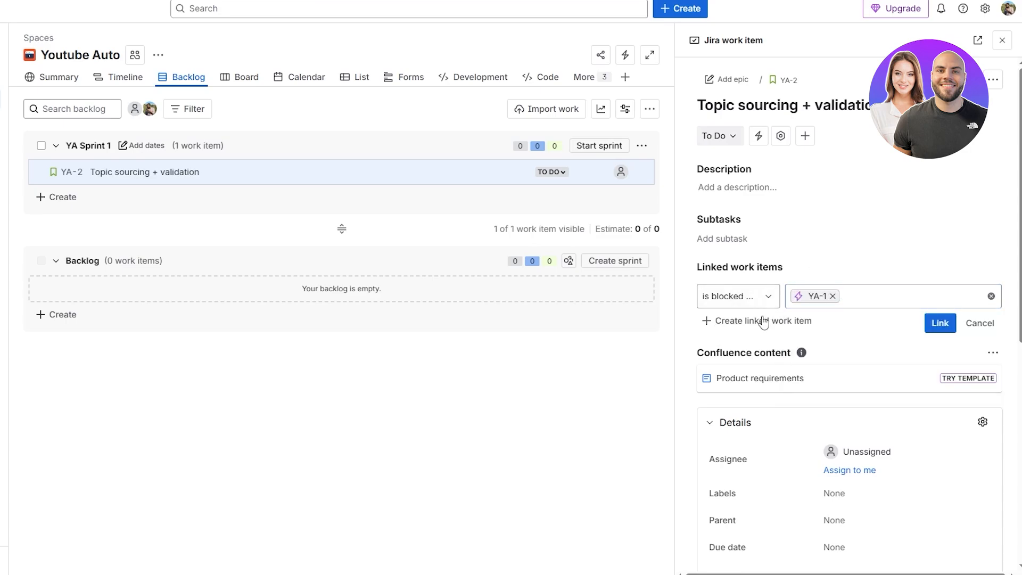
{"action": "scroll", "coordinate": [767, 323], "scroll_direction": "down", "scroll_amount": 1}
{"action": "scroll", "coordinate": [780, 297], "scroll_direction": "down", "scroll_amount": 6}
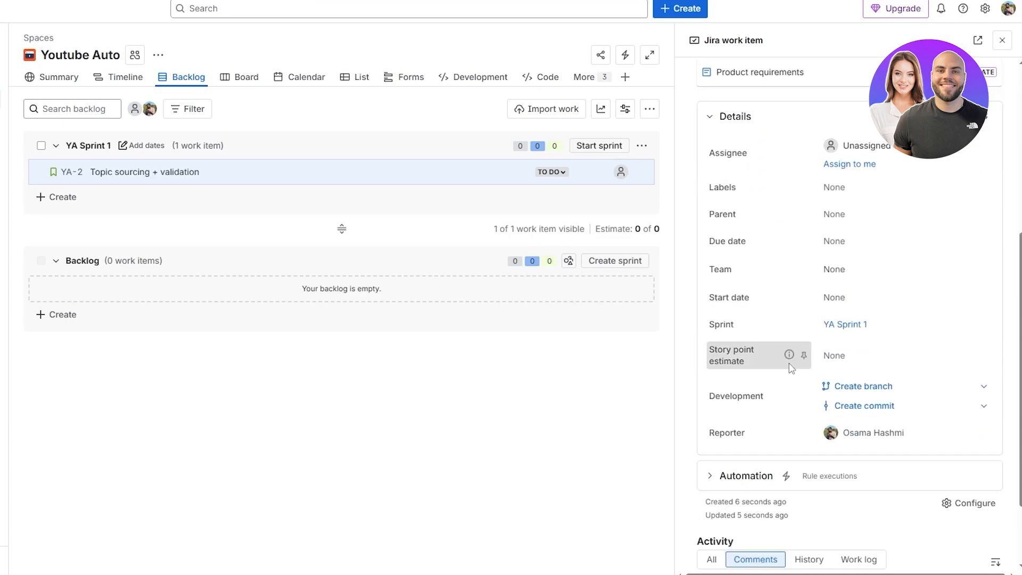
{"action": "scroll", "coordinate": [784, 378], "scroll_direction": "up", "scroll_amount": 1}
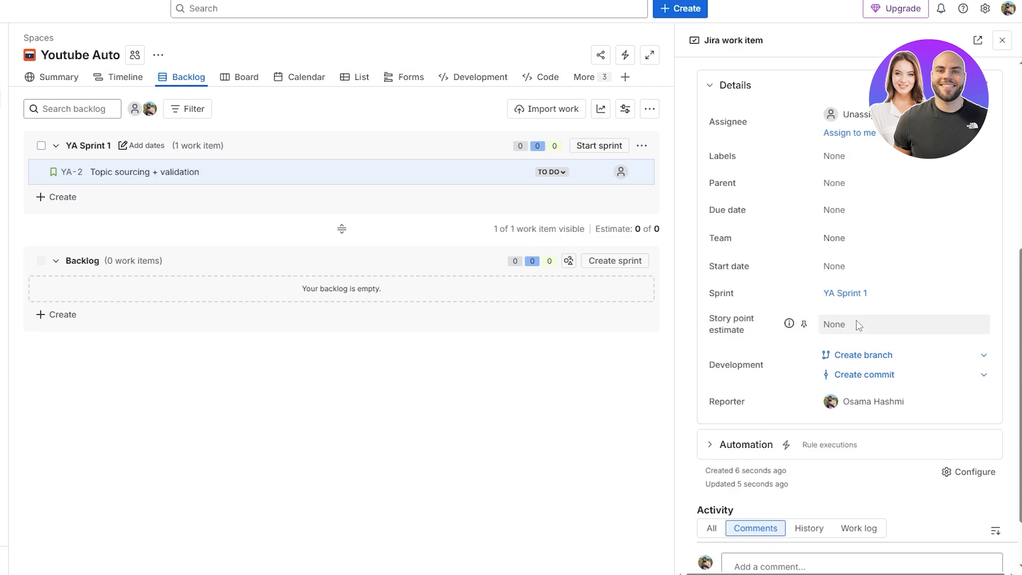
{"action": "scroll", "coordinate": [761, 342], "scroll_direction": "up", "scroll_amount": 1}
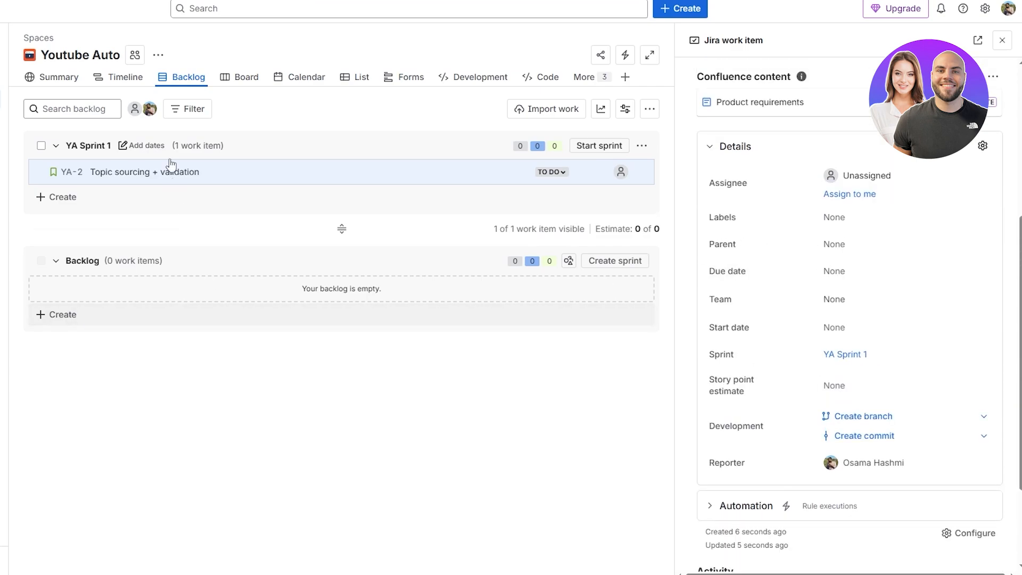
Step: Start a new Story in the Youtube Auto space with summary Topic sourcing + validation and the channel-operator user story description
{"action": "left_click", "coordinate": [679, 11]}
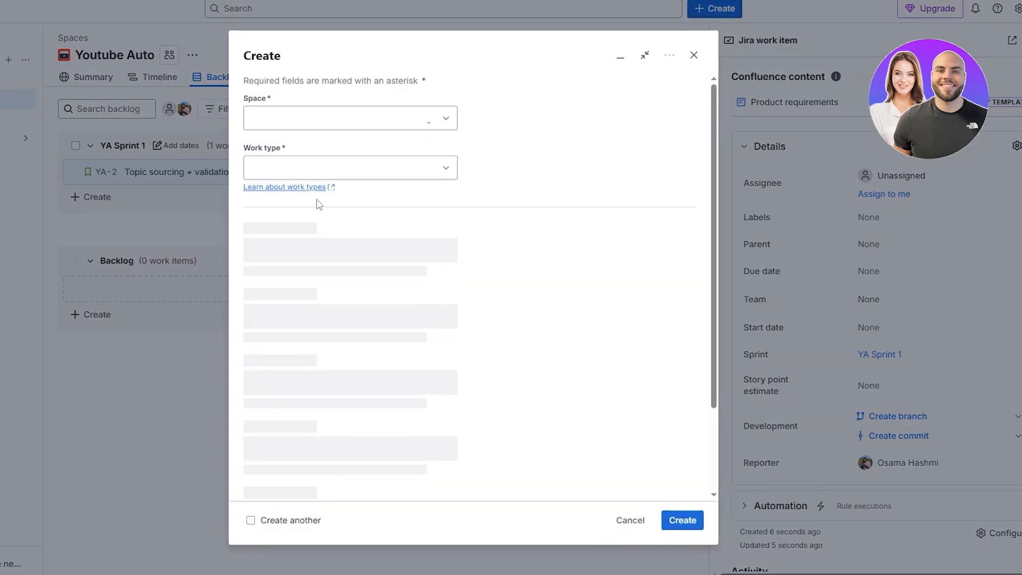
{"action": "left_click", "coordinate": [315, 170]}
{"action": "left_click", "coordinate": [373, 238]}
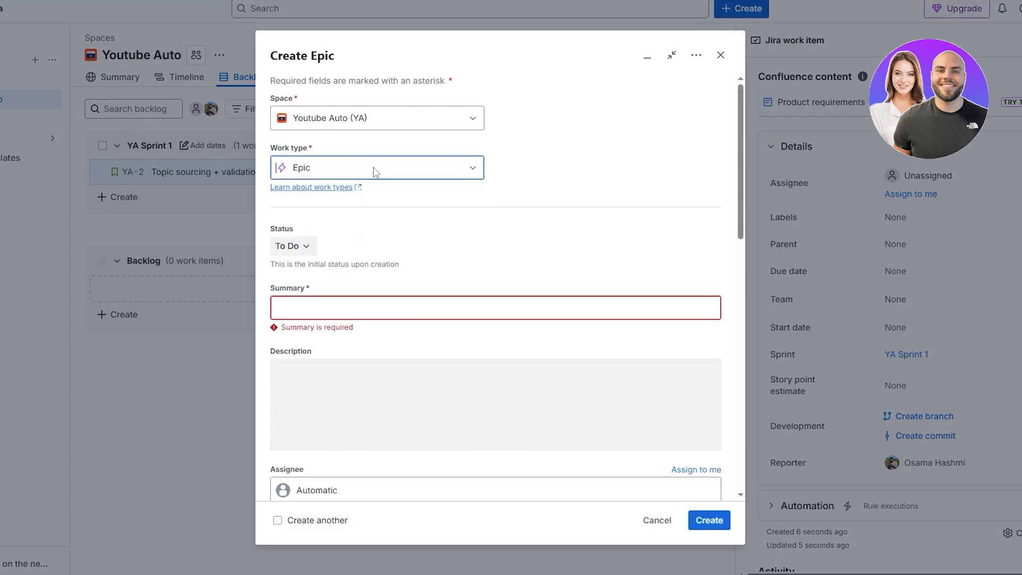
{"action": "scroll", "coordinate": [320, 324], "scroll_direction": "down", "scroll_amount": 2}
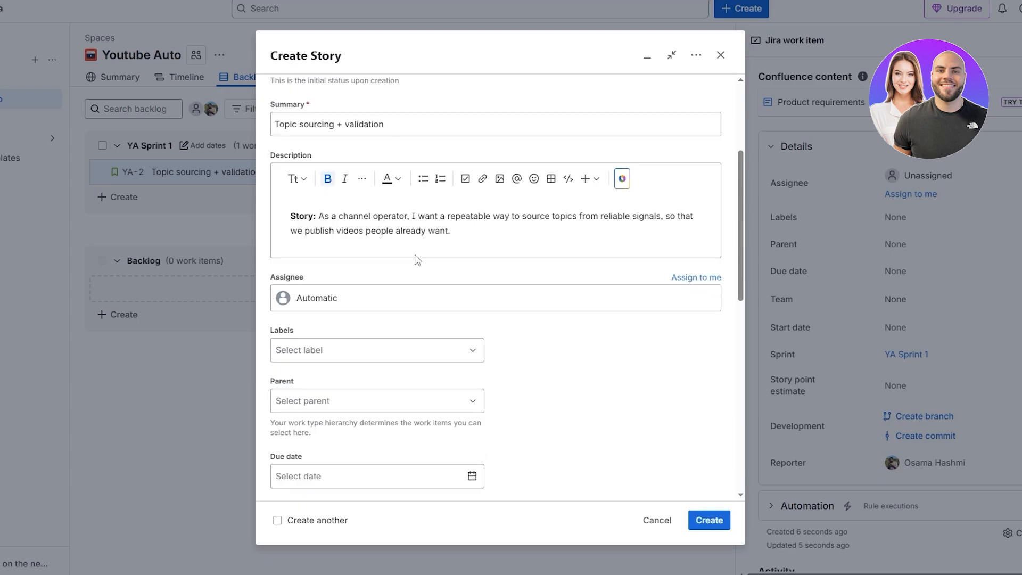
{"action": "scroll", "coordinate": [396, 276], "scroll_direction": "down", "scroll_amount": 2}
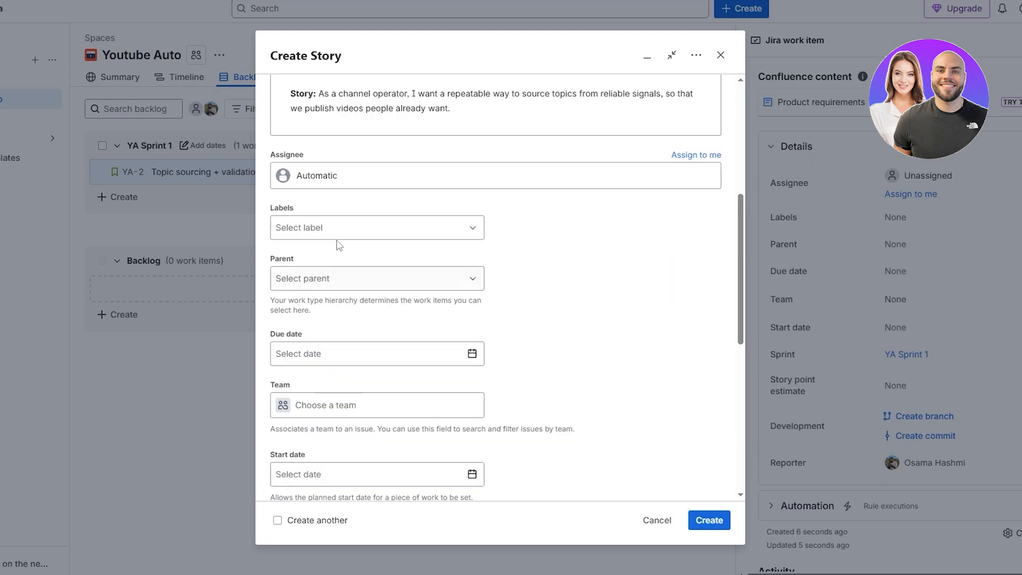
Step: Set the new story's parent to the epic YA-1 Content Pipeline Automation
{"action": "left_click", "coordinate": [358, 227]}
{"action": "left_click", "coordinate": [543, 289]}
{"action": "left_click", "coordinate": [328, 273]}
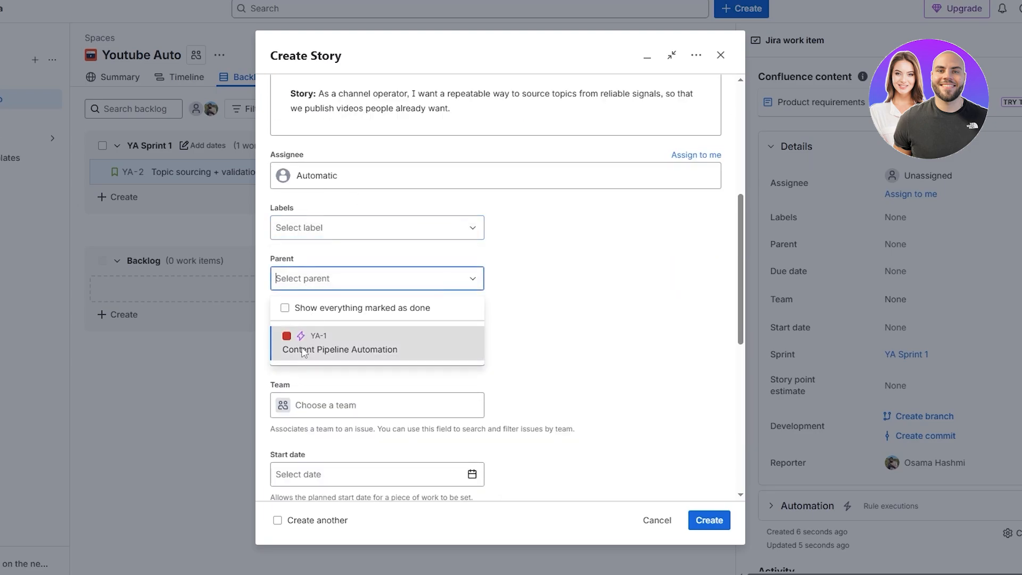
{"action": "left_click", "coordinate": [298, 343]}
Step: Set the story point estimate of the new story to 100
{"action": "scroll", "coordinate": [521, 315], "scroll_direction": "down", "scroll_amount": 1}
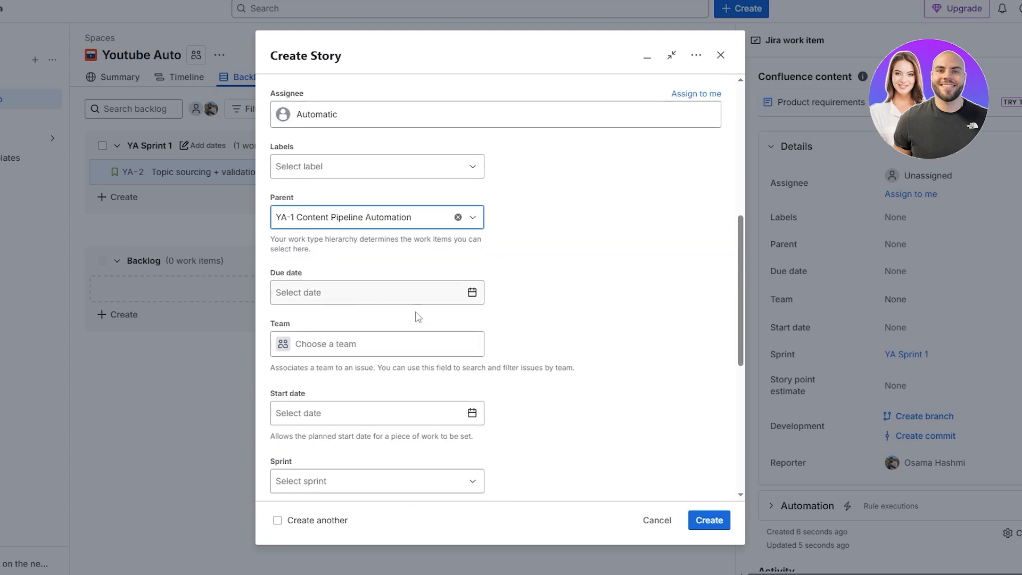
{"action": "scroll", "coordinate": [377, 335], "scroll_direction": "down", "scroll_amount": 2}
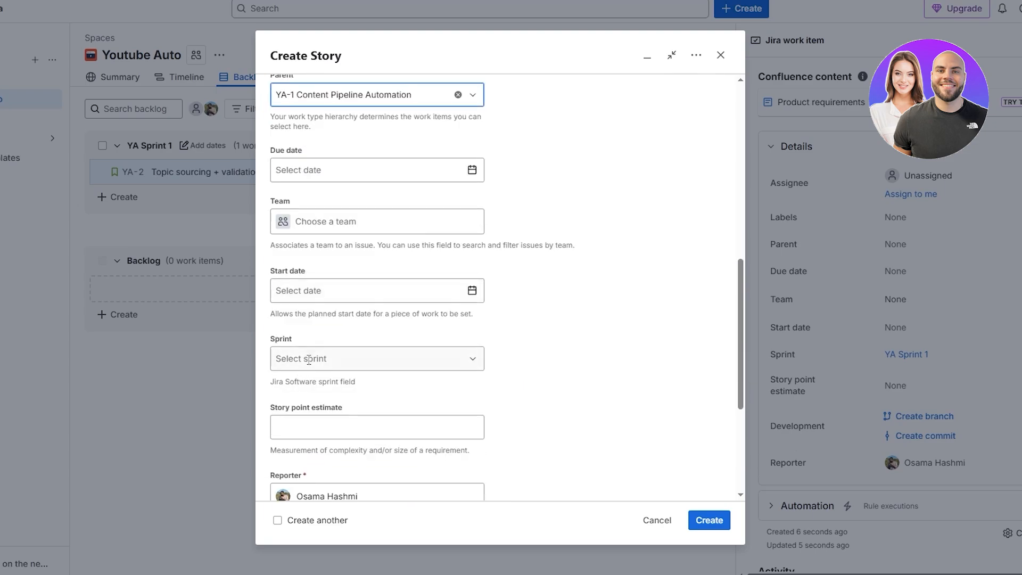
{"action": "scroll", "coordinate": [349, 365], "scroll_direction": "down", "scroll_amount": 2}
{"action": "left_click", "coordinate": [288, 304]}
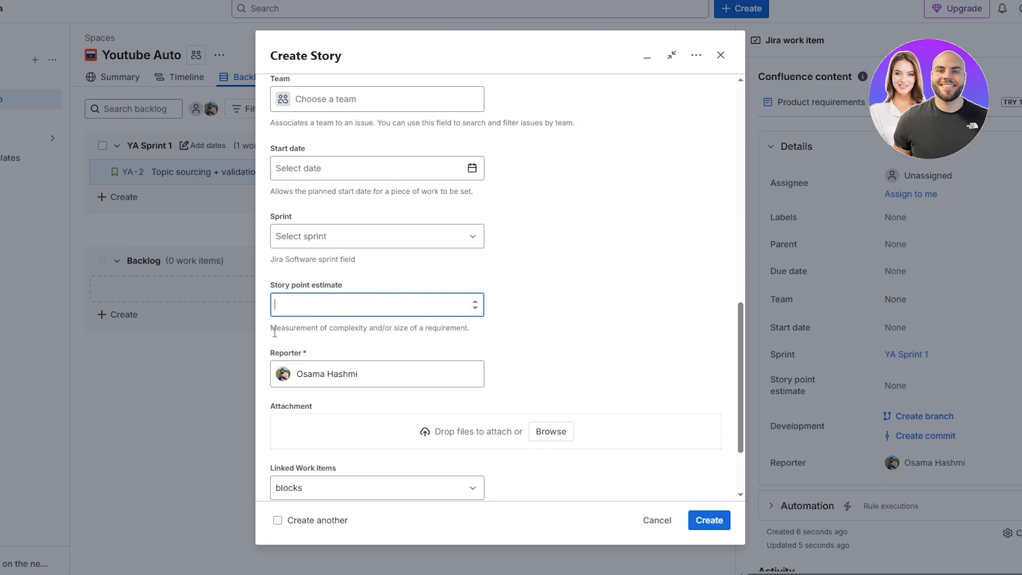
{"action": "left_click_drag", "start_coordinate": [268, 331], "coordinate": [493, 335]}
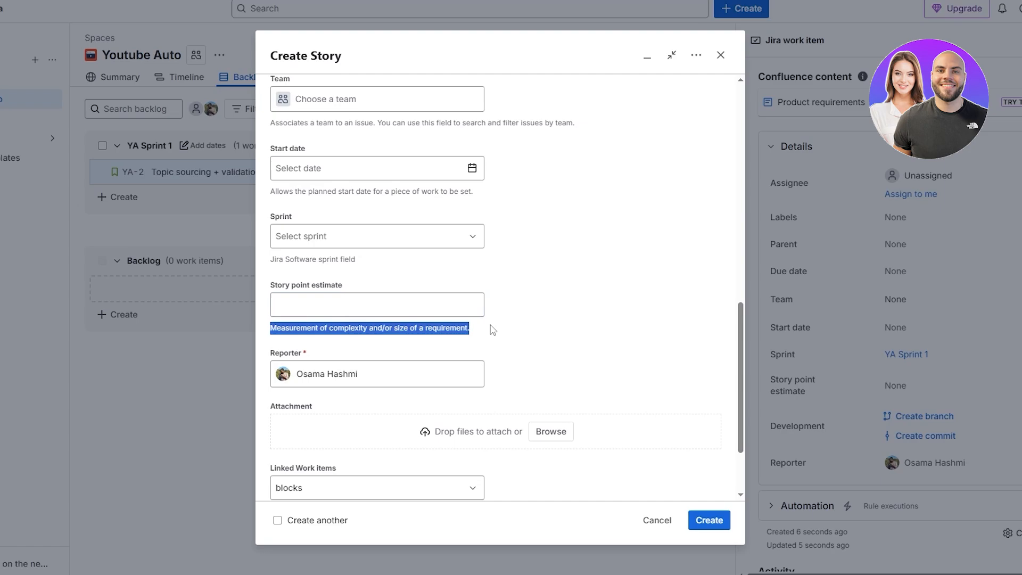
{"action": "left_click", "coordinate": [500, 340]}
{"action": "left_click", "coordinate": [401, 301]}
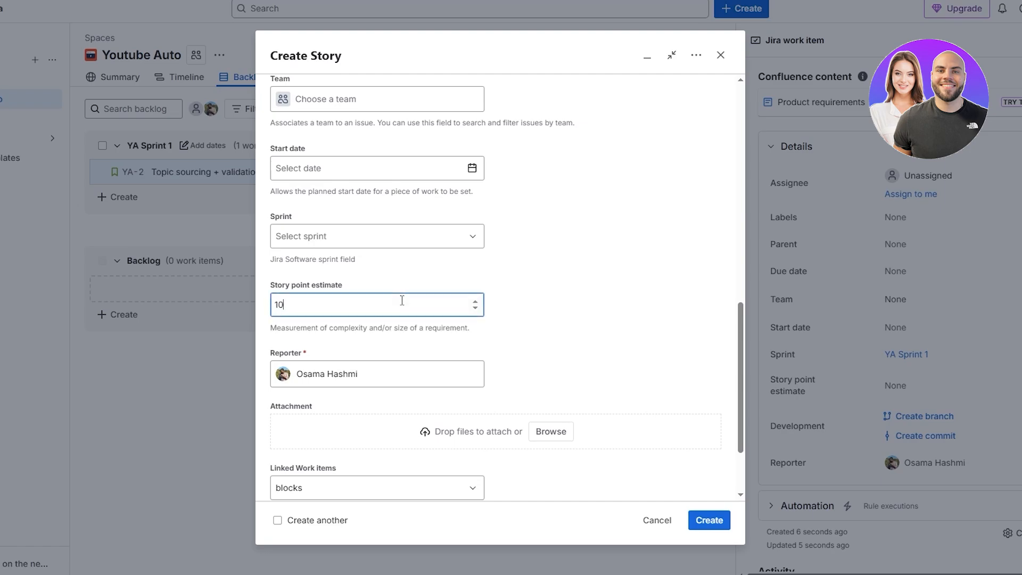
{"action": "left_click", "coordinate": [569, 333]}
Step: Create the Topic sourcing + validation story
{"action": "scroll", "coordinate": [568, 335], "scroll_direction": "down", "scroll_amount": 2}
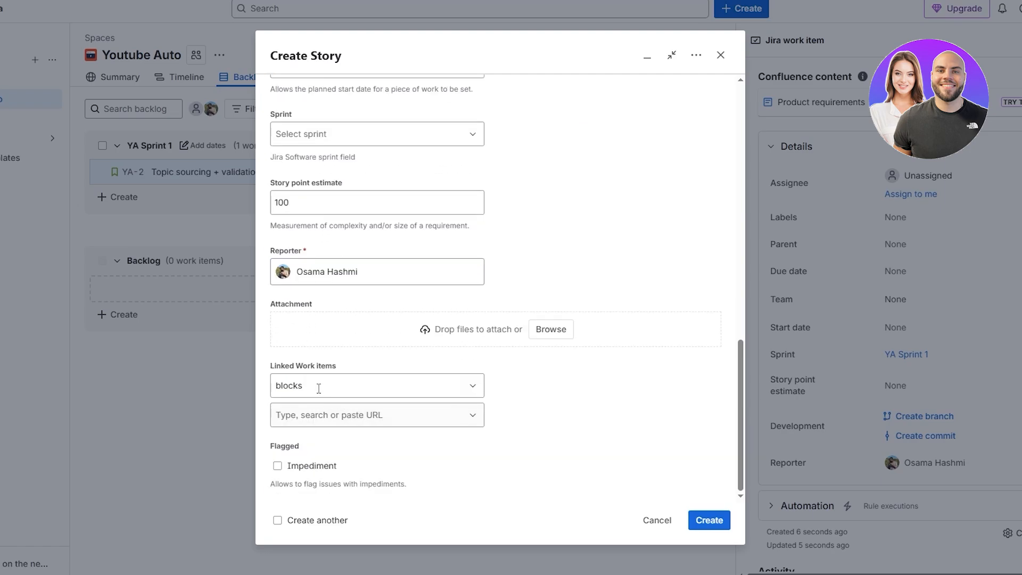
{"action": "left_click", "coordinate": [319, 388]}
{"action": "left_click", "coordinate": [551, 392]}
{"action": "left_click", "coordinate": [712, 521]}
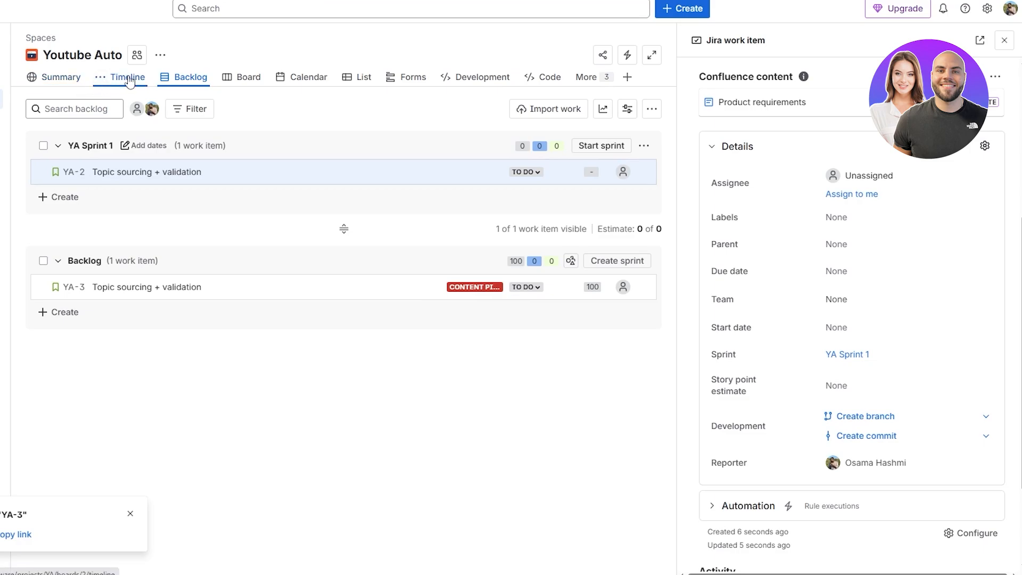
Step: Move the new YA-3 story from the backlog into YA Sprint 1
{"action": "left_click", "coordinate": [196, 84]}
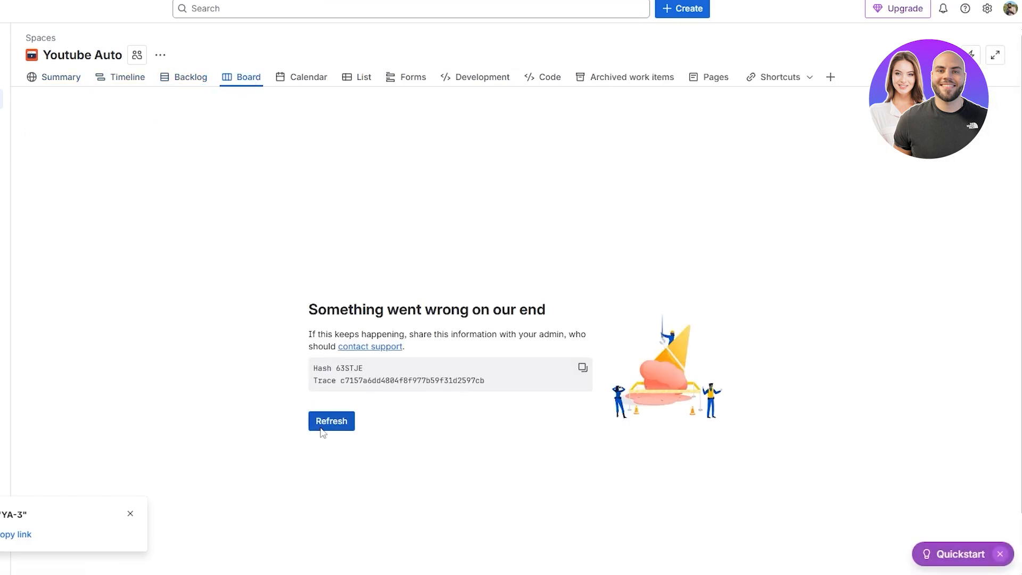
{"action": "left_click", "coordinate": [323, 424]}
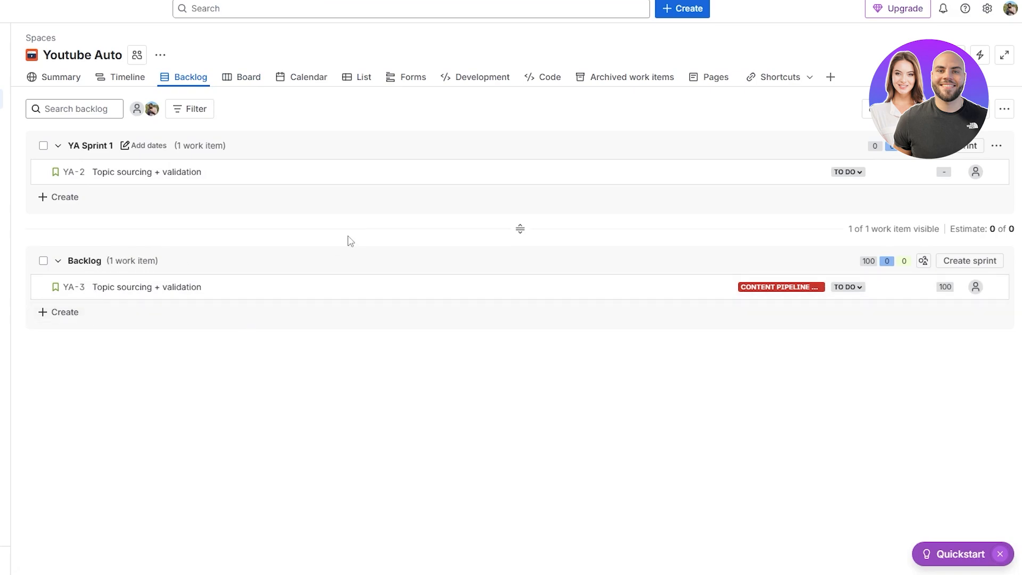
{"action": "left_click_drag", "start_coordinate": [471, 295], "coordinate": [428, 211]}
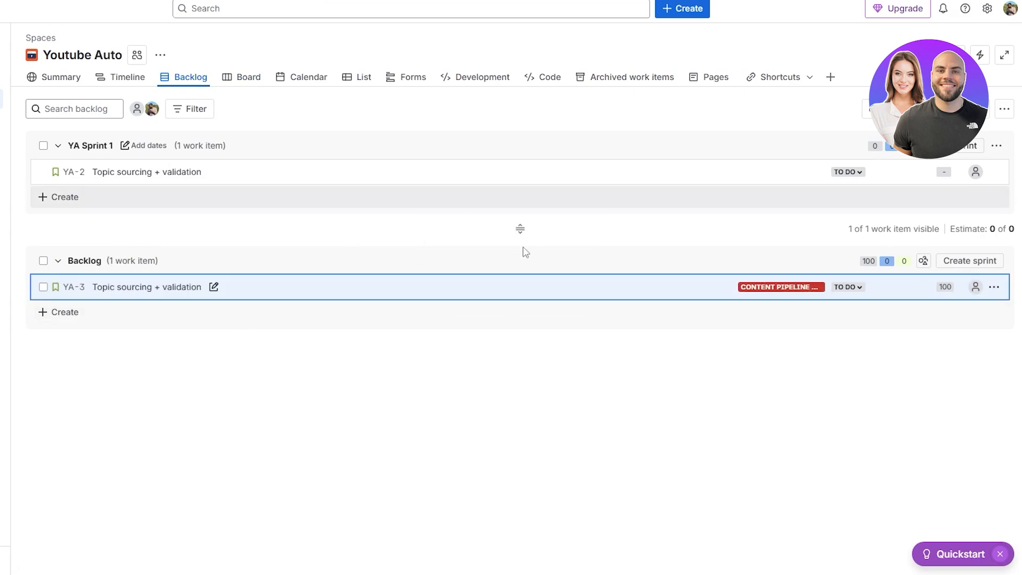
{"action": "left_click_drag", "start_coordinate": [520, 229], "coordinate": [537, 384]}
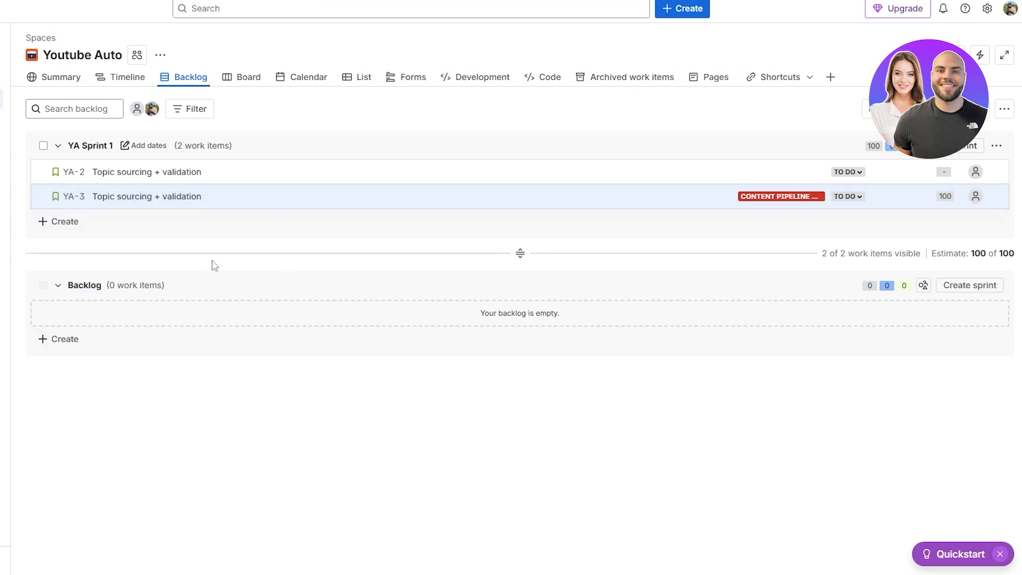
Step: Assign the YA-2 story to the epic YA-1 Content Pipeline Automation
{"action": "left_click", "coordinate": [58, 145]}
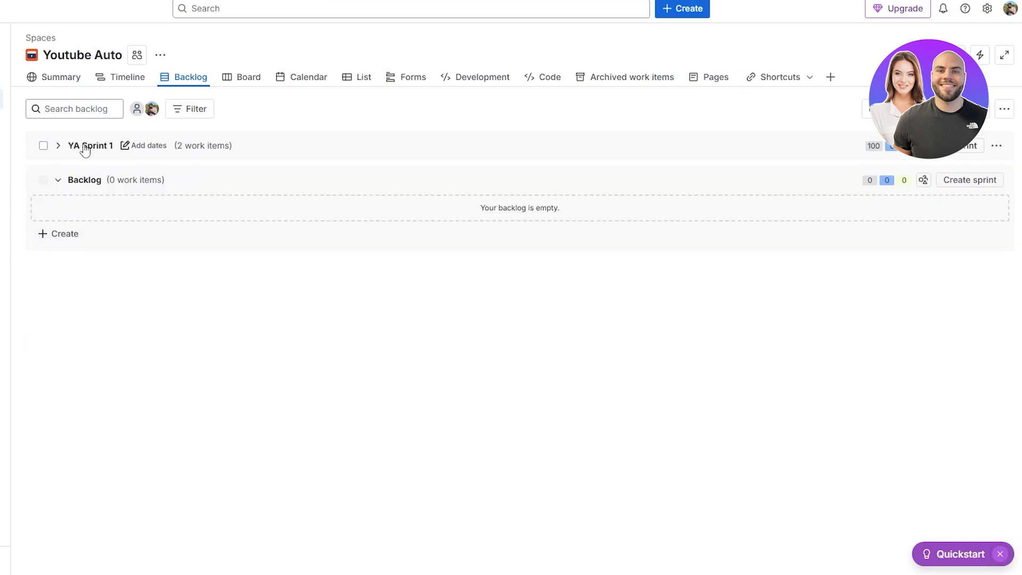
{"action": "left_click", "coordinate": [58, 145]}
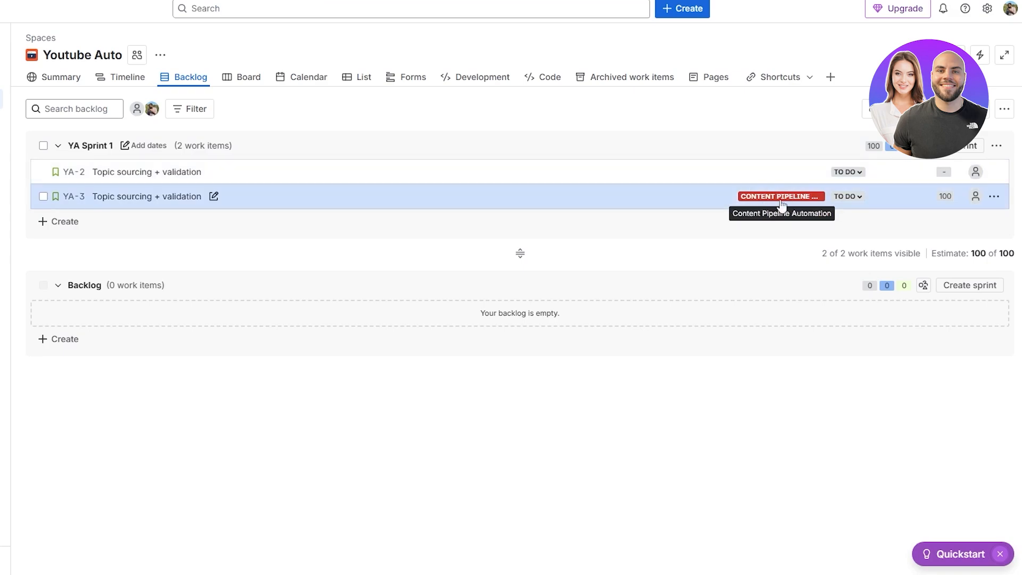
{"action": "left_click", "coordinate": [766, 172]}
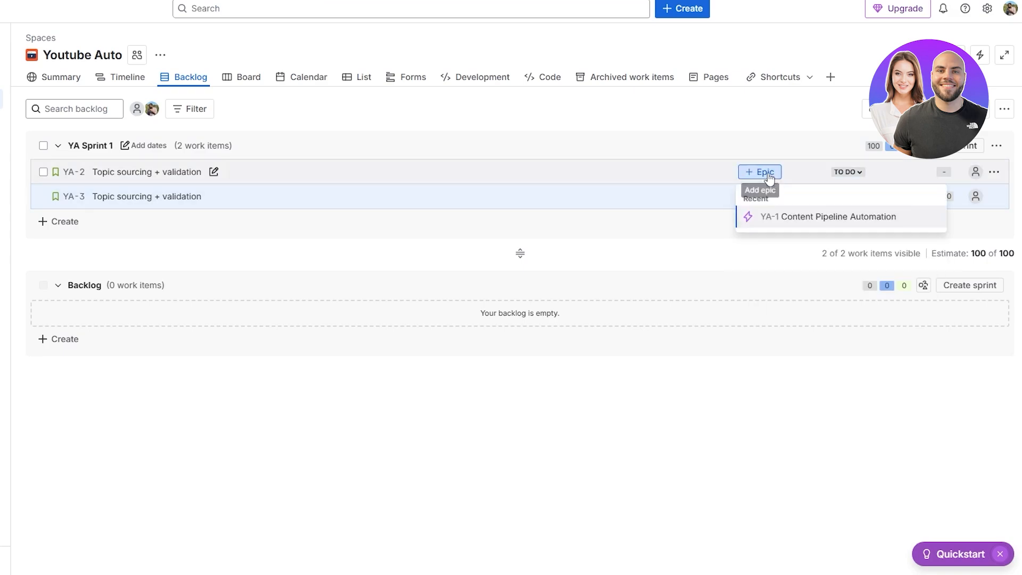
{"action": "left_click", "coordinate": [788, 227]}
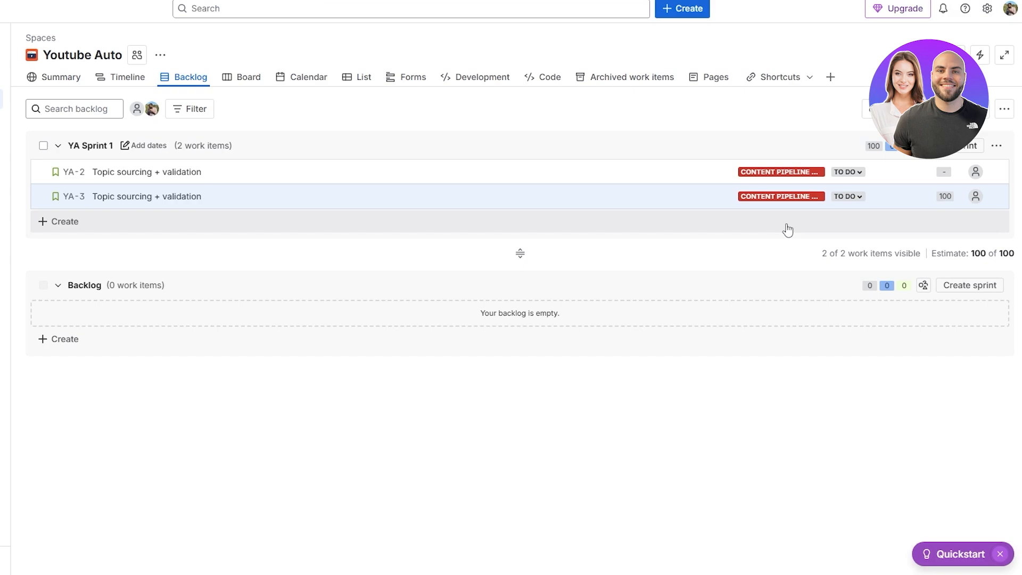
{"action": "left_click", "coordinate": [790, 179]}
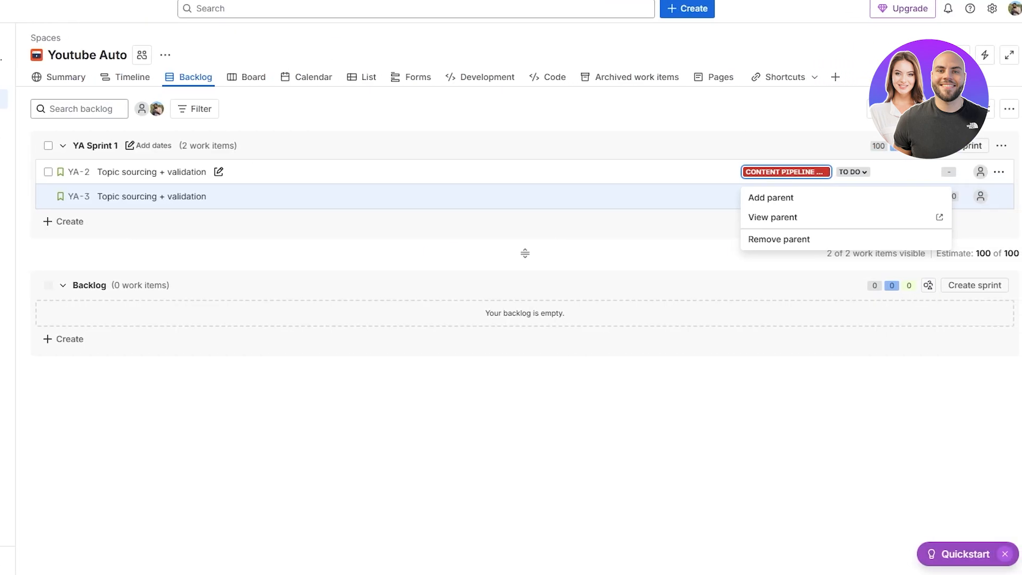
Step: Open the YA-3 story and review its details such as parent, sprint and story points
{"action": "left_click", "coordinate": [116, 197]}
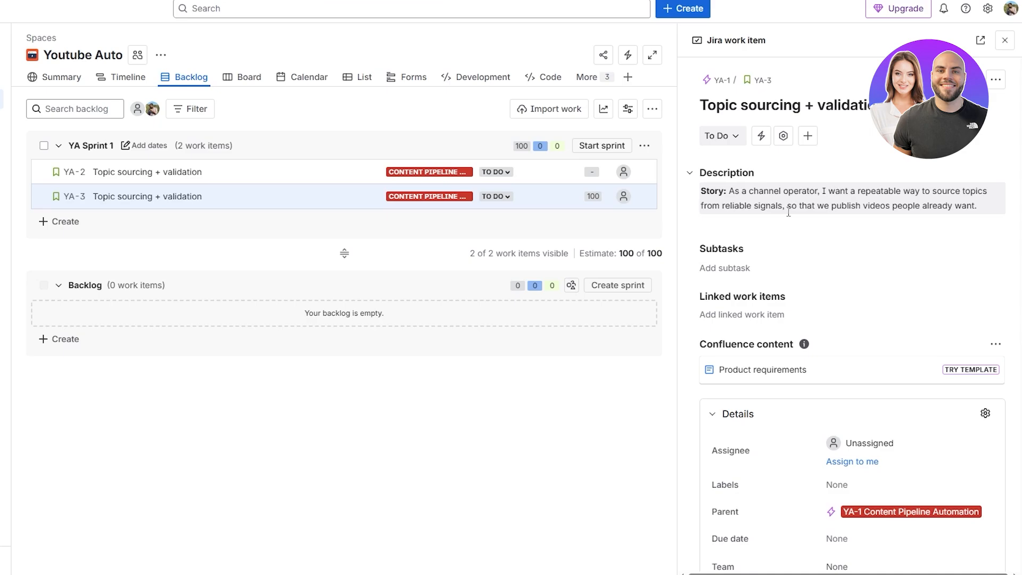
{"action": "scroll", "coordinate": [782, 429], "scroll_direction": "down", "scroll_amount": 6}
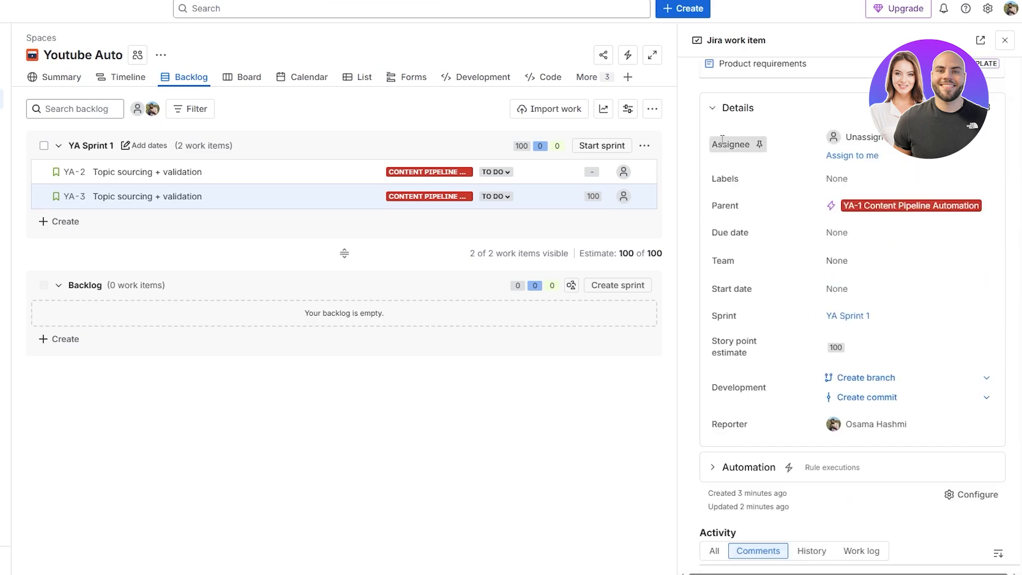
{"action": "left_click_drag", "start_coordinate": [722, 144], "coordinate": [750, 144]}
{"action": "scroll", "coordinate": [847, 343], "scroll_direction": "down", "scroll_amount": 1}
{"action": "scroll", "coordinate": [846, 343], "scroll_direction": "down", "scroll_amount": 1}
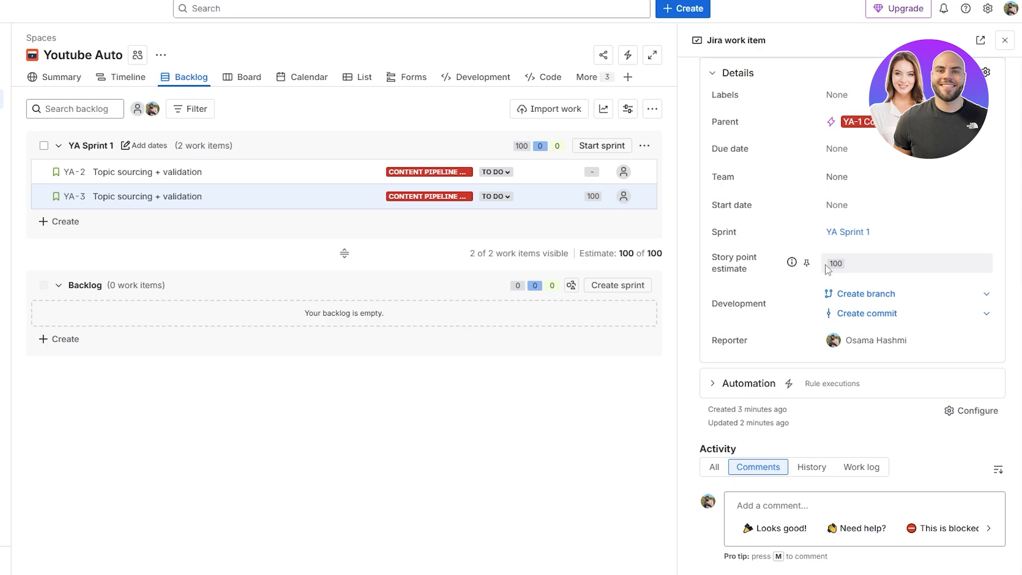
{"action": "left_click", "coordinate": [607, 145]}
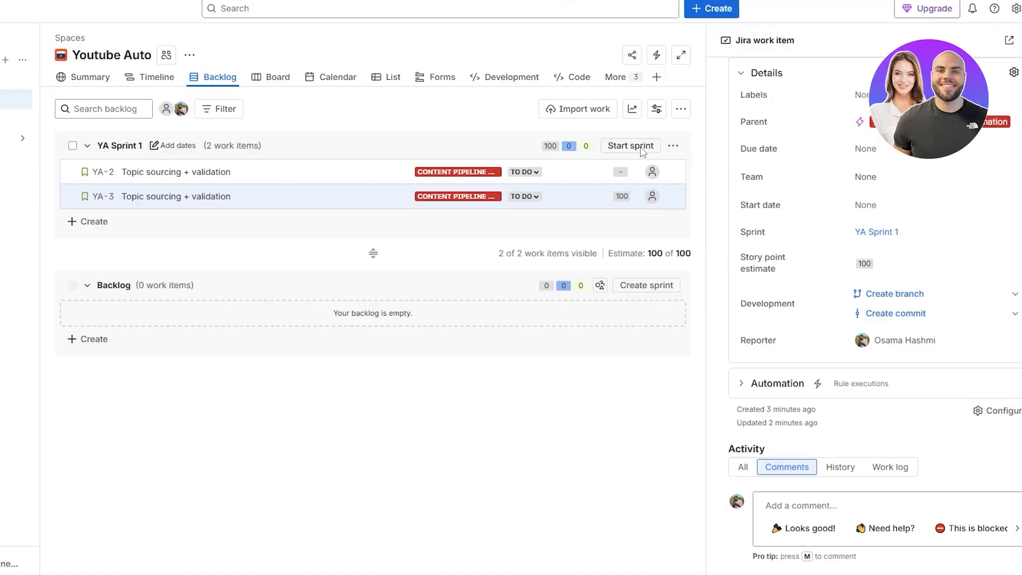
{"action": "left_click", "coordinate": [642, 149]}
{"action": "left_click_drag", "start_coordinate": [302, 79], "coordinate": [511, 91]}
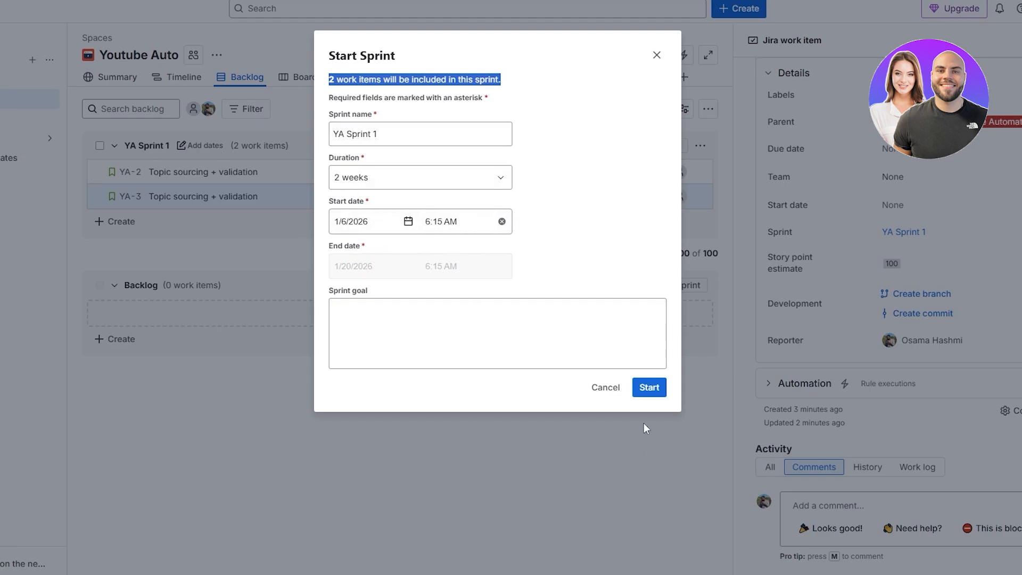
{"action": "left_click", "coordinate": [605, 387]}
{"action": "left_click", "coordinate": [1004, 41]}
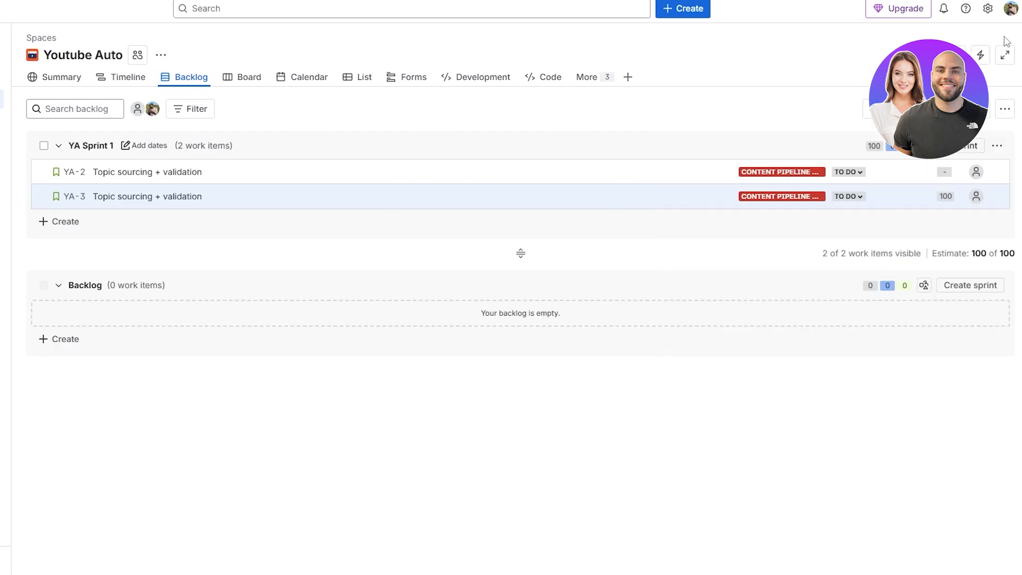